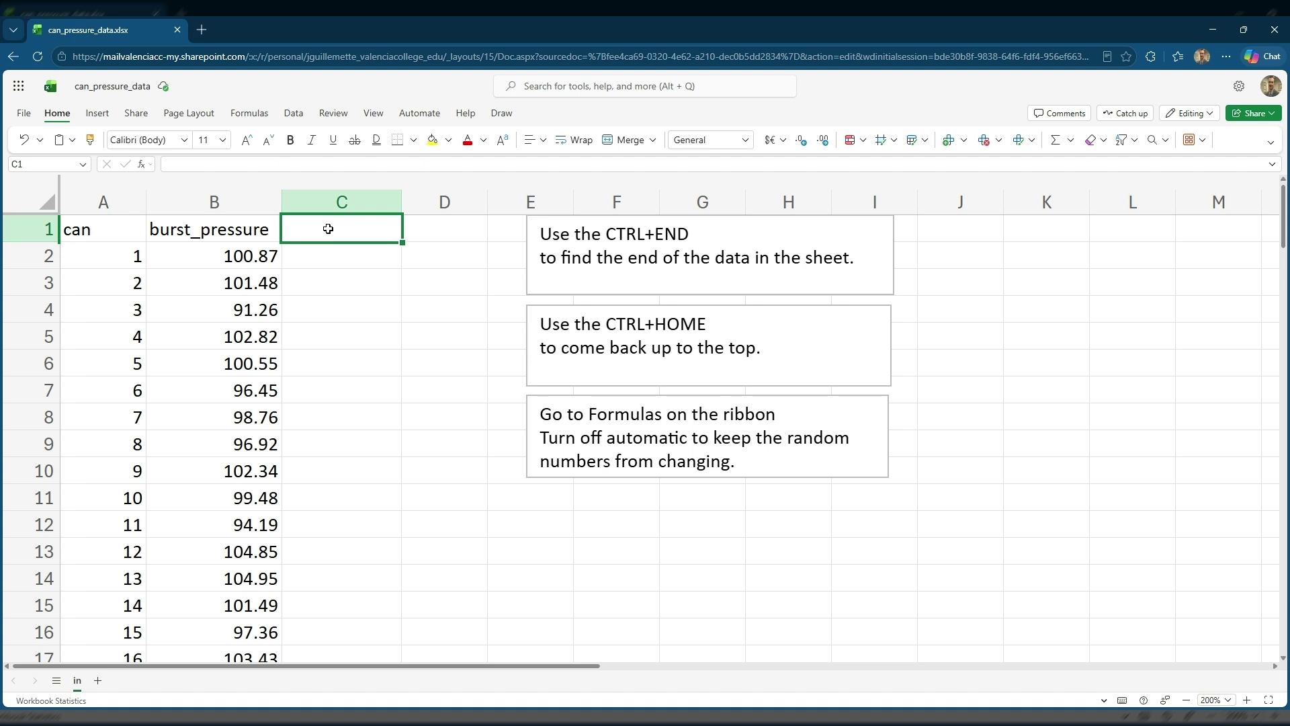
- Enter the header "Random #" in cell C1
text(Ran)
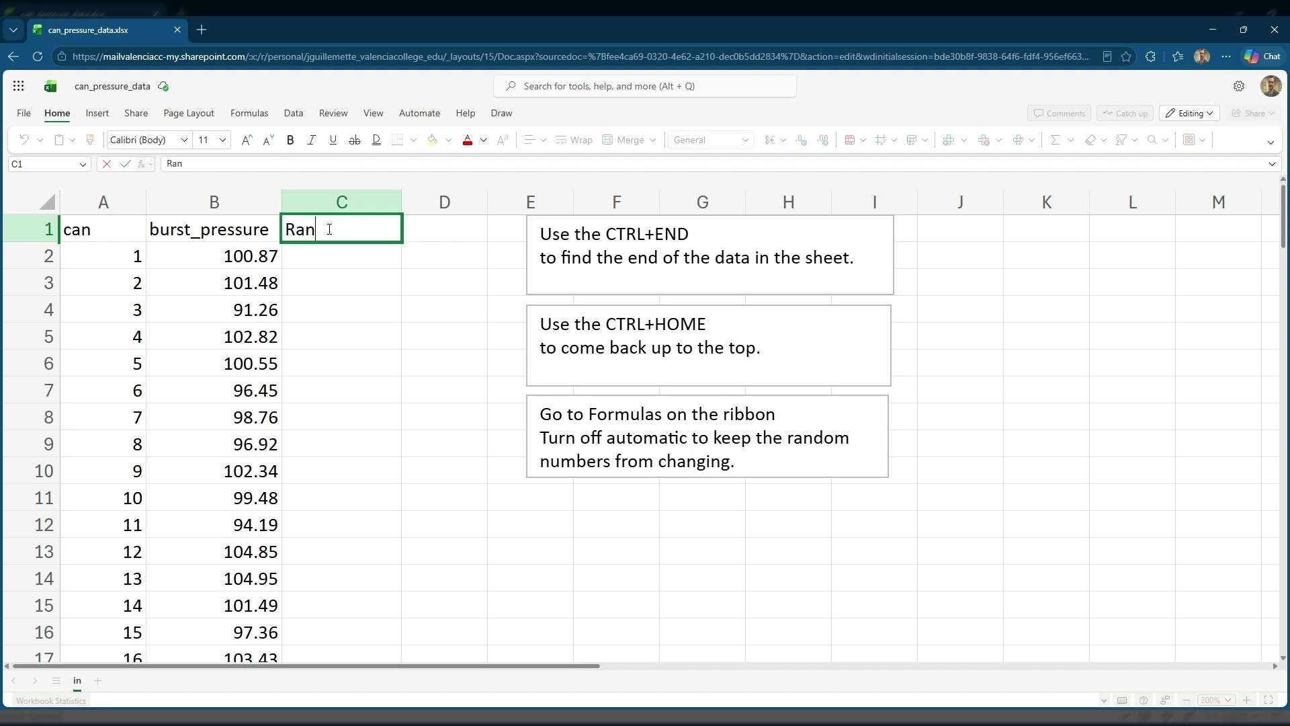
text(dom #)
key(Return)
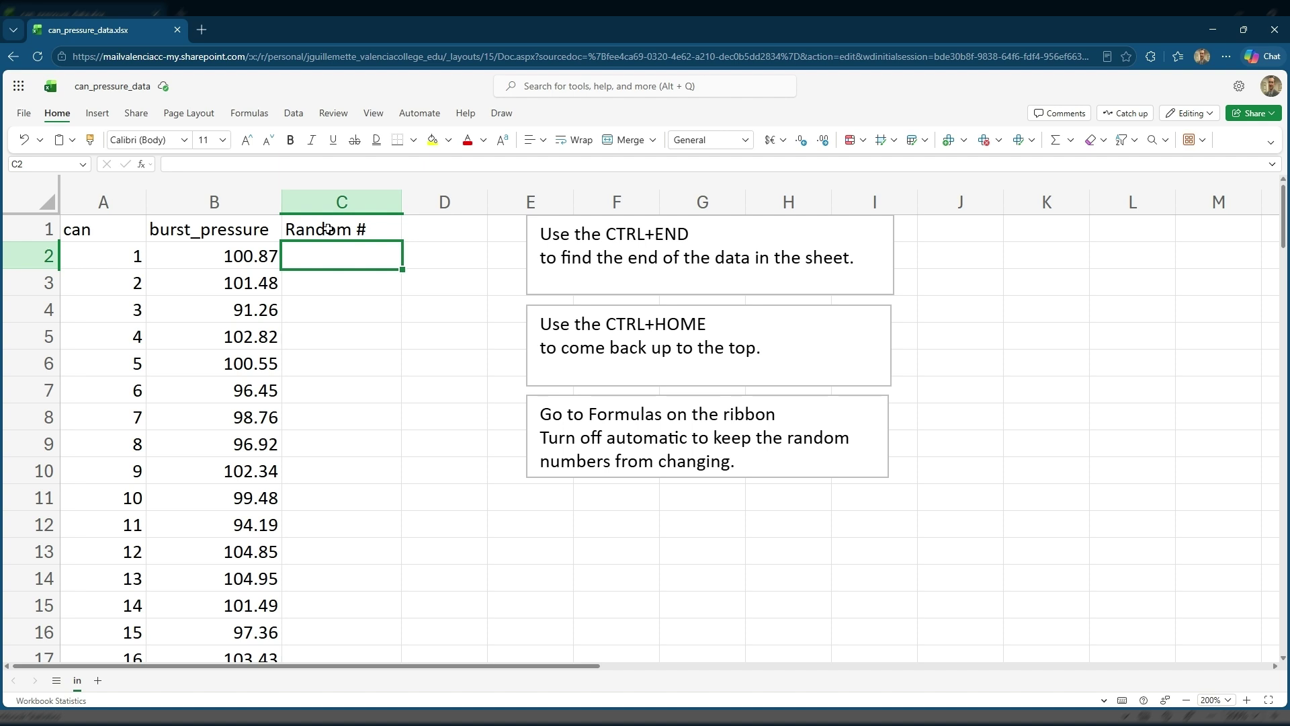
- Examine the end of the sheet to find the last data row, and return to the first row
click(643, 264)
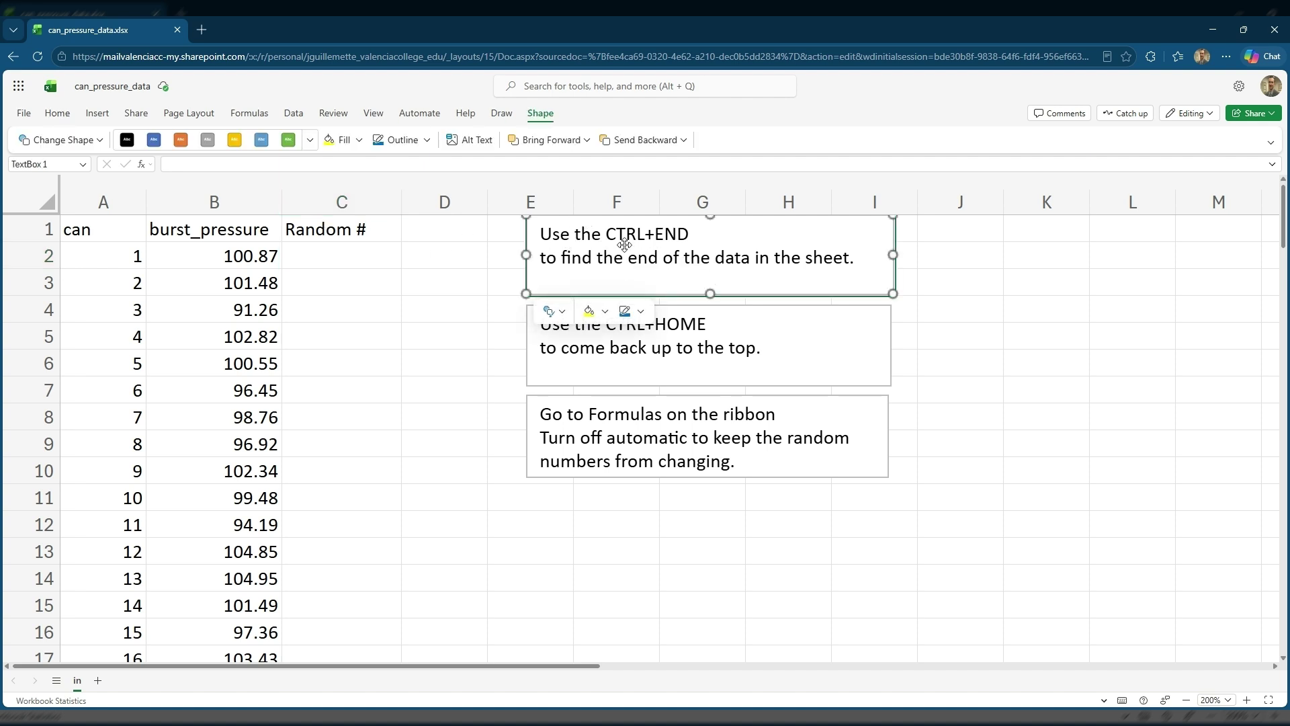
click(344, 255)
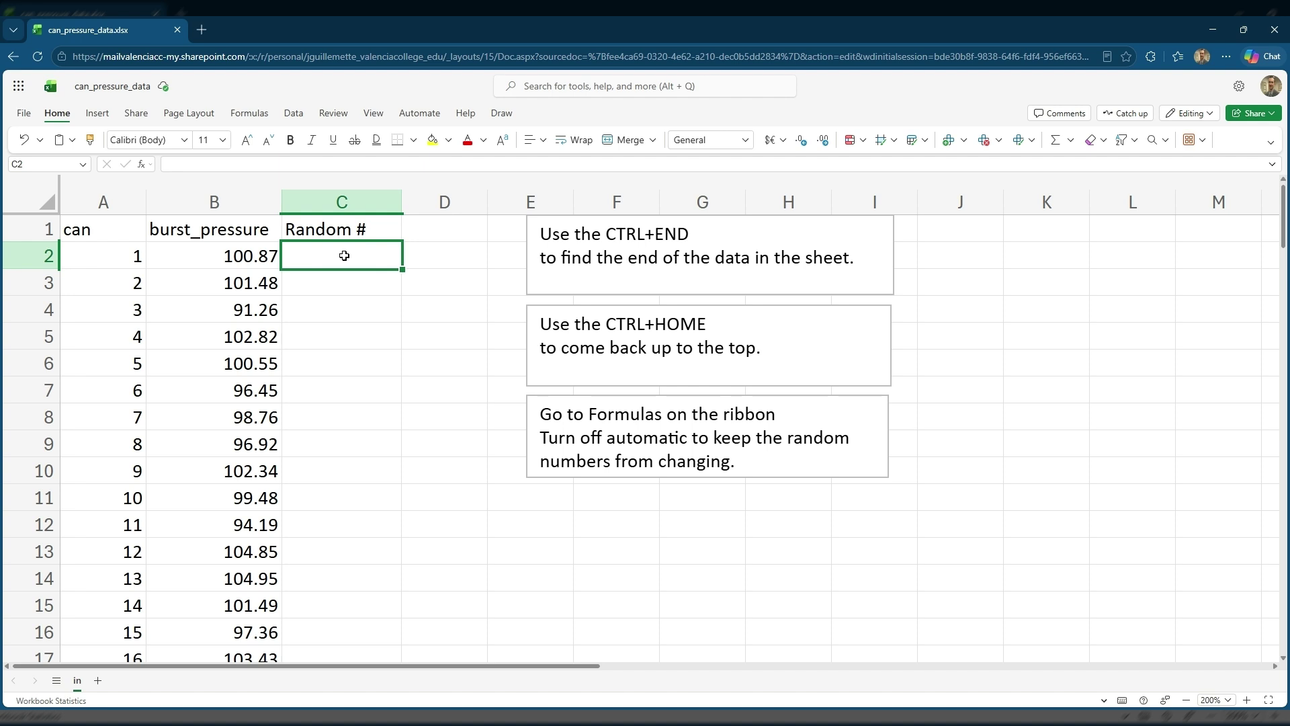
key(ctrl+End)
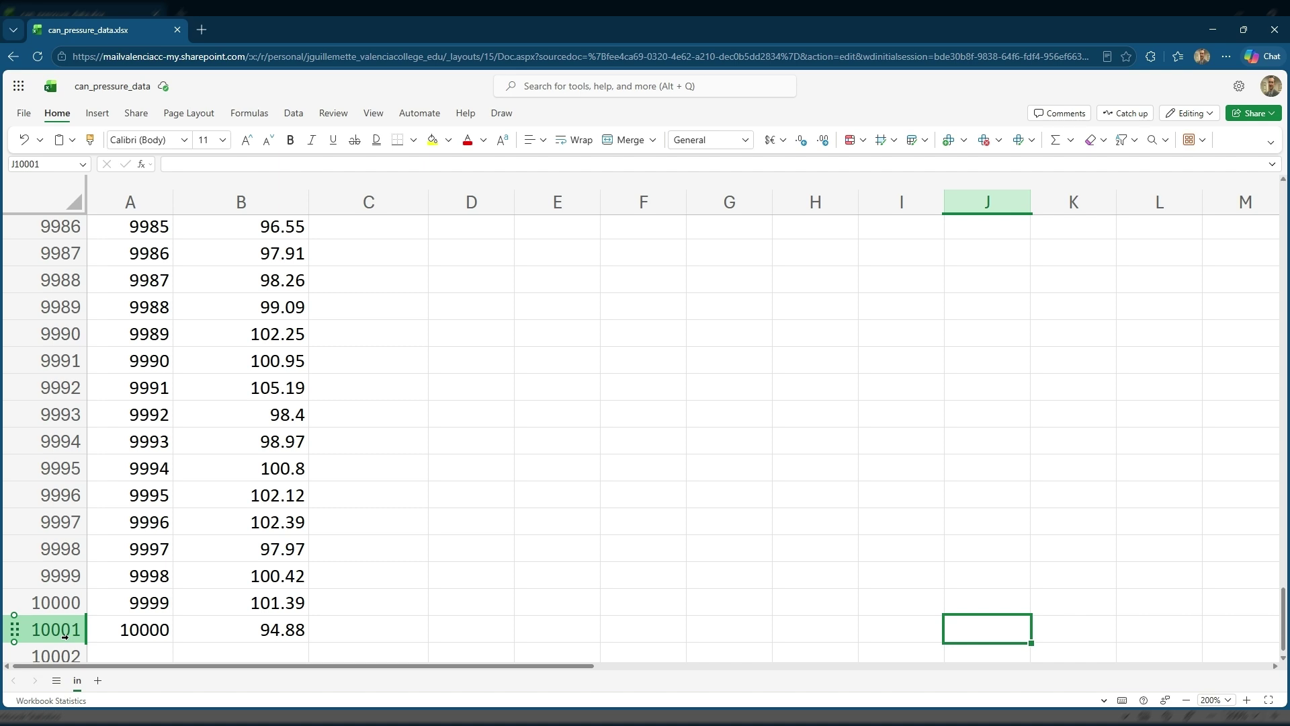
click(363, 628)
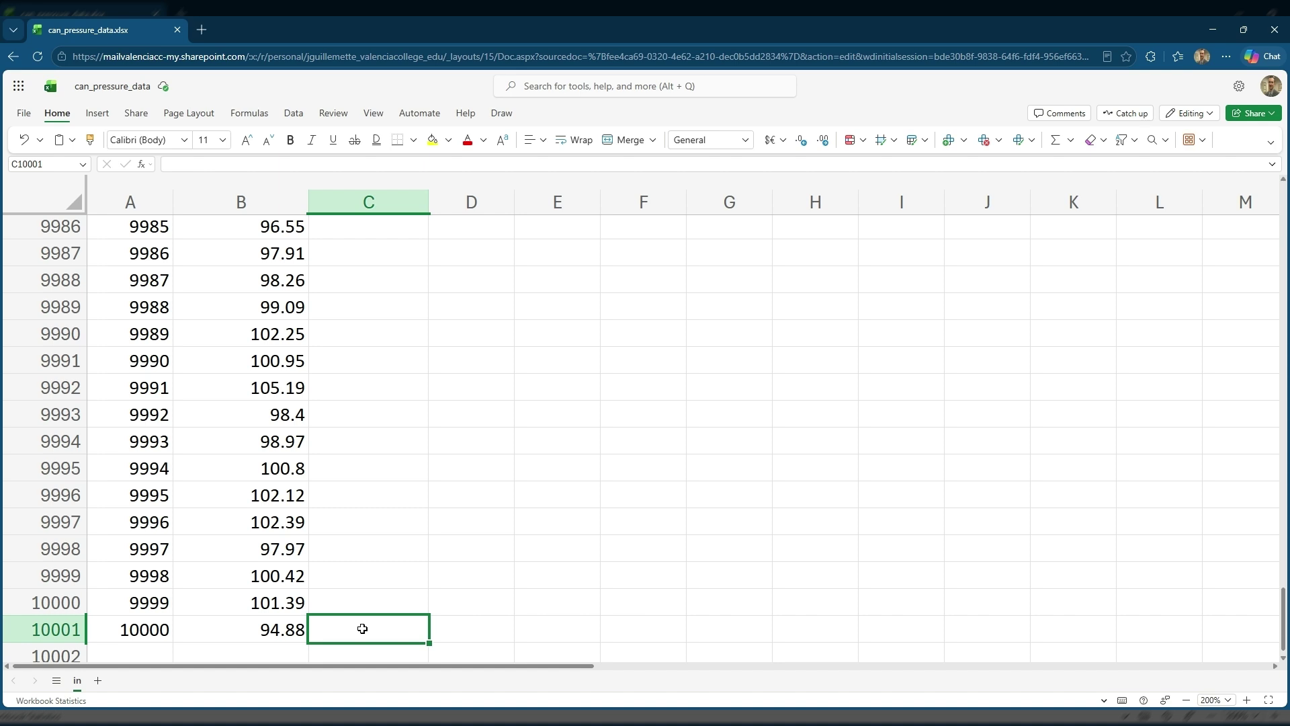
key(ctrl+Home)
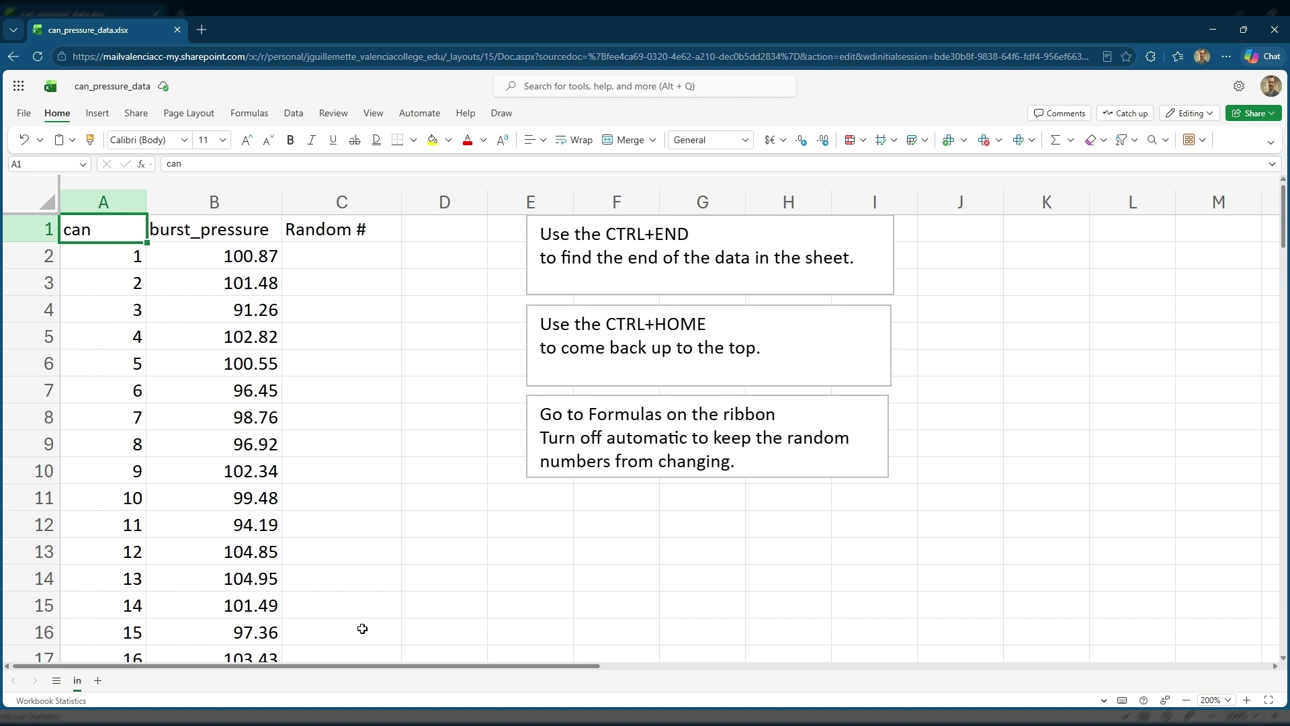
- Enter =RAND() in C2 and fill the formula down through C11
click(343, 255)
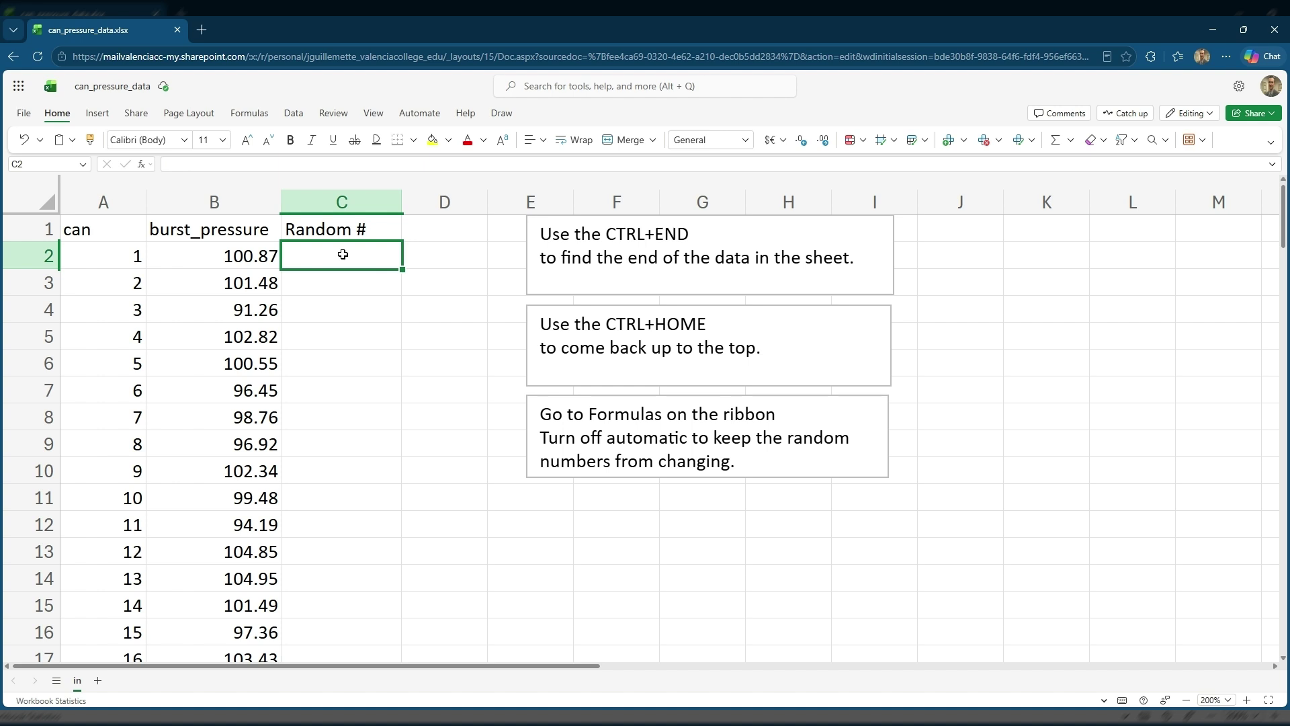
text(=rand)
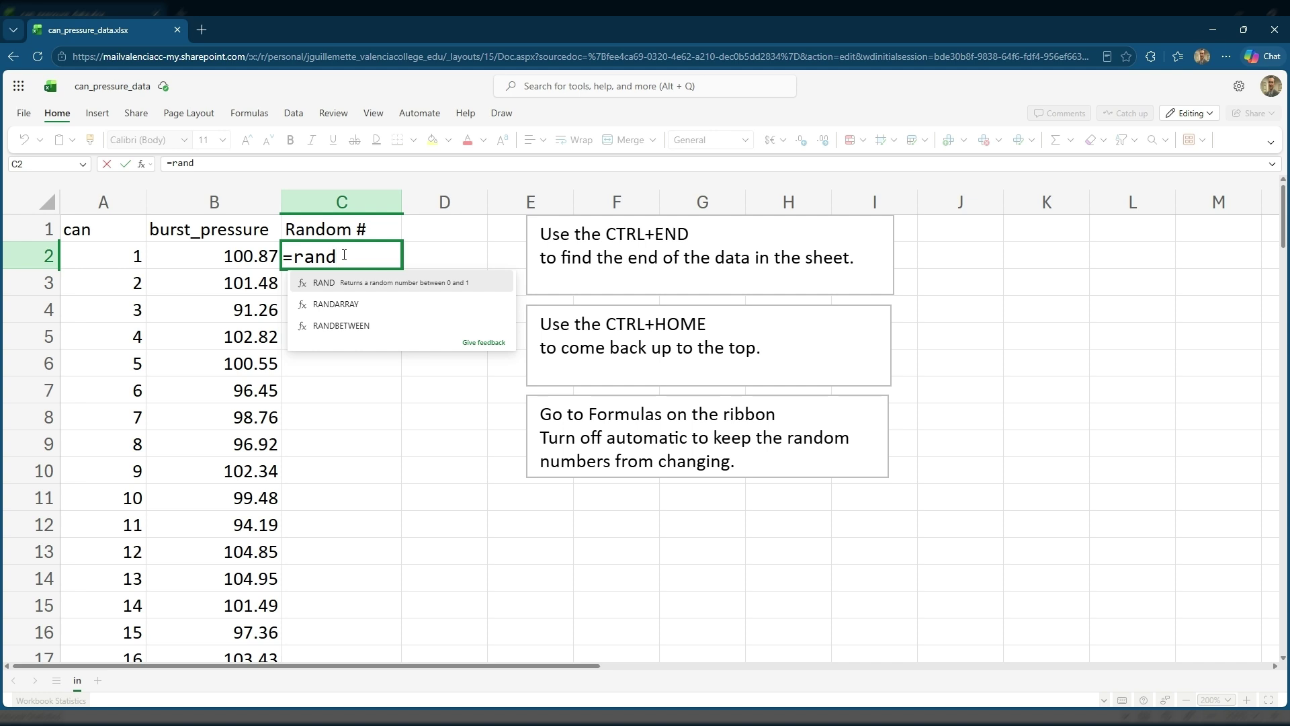
key(Tab)
text())
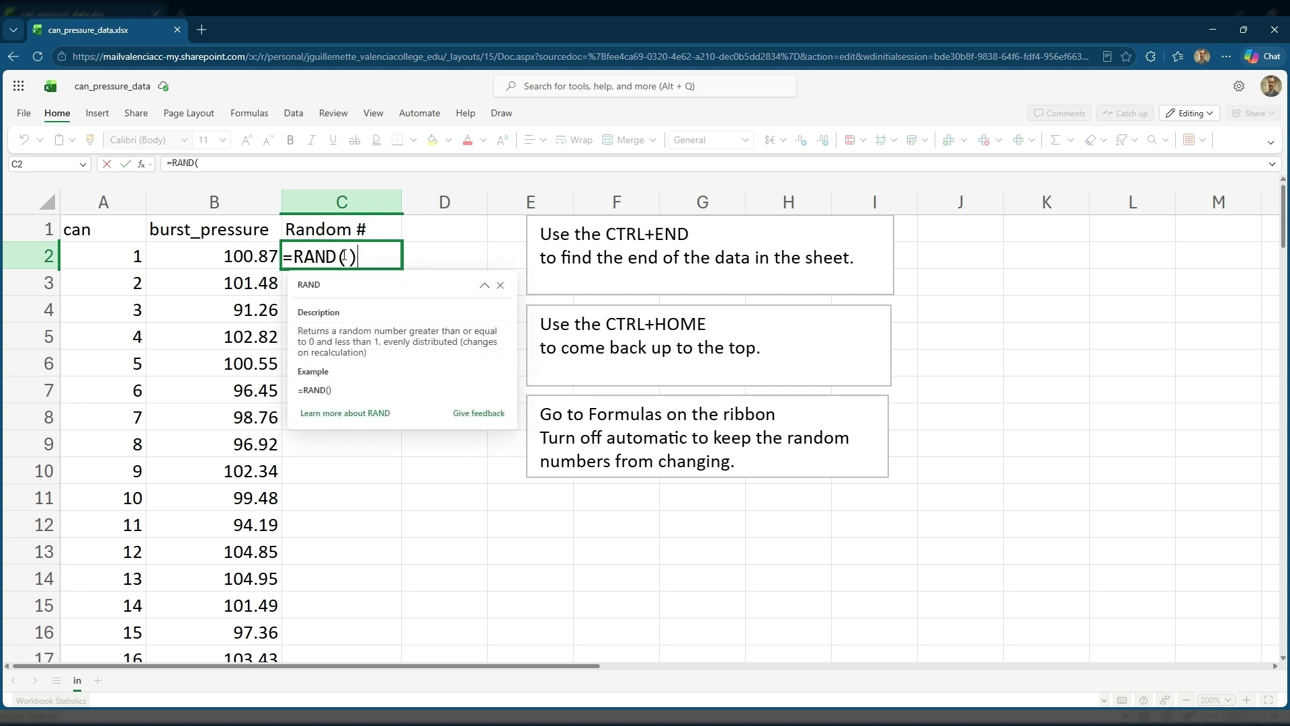
key(Return)
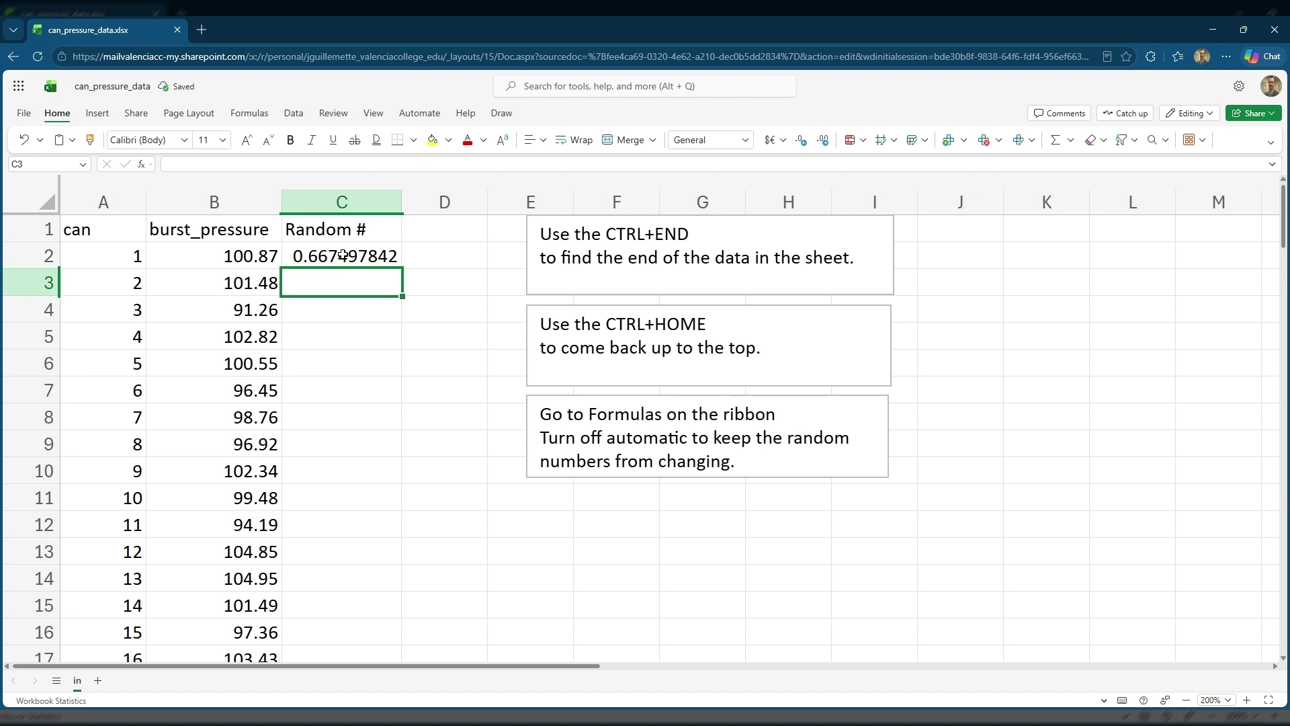
click(343, 254)
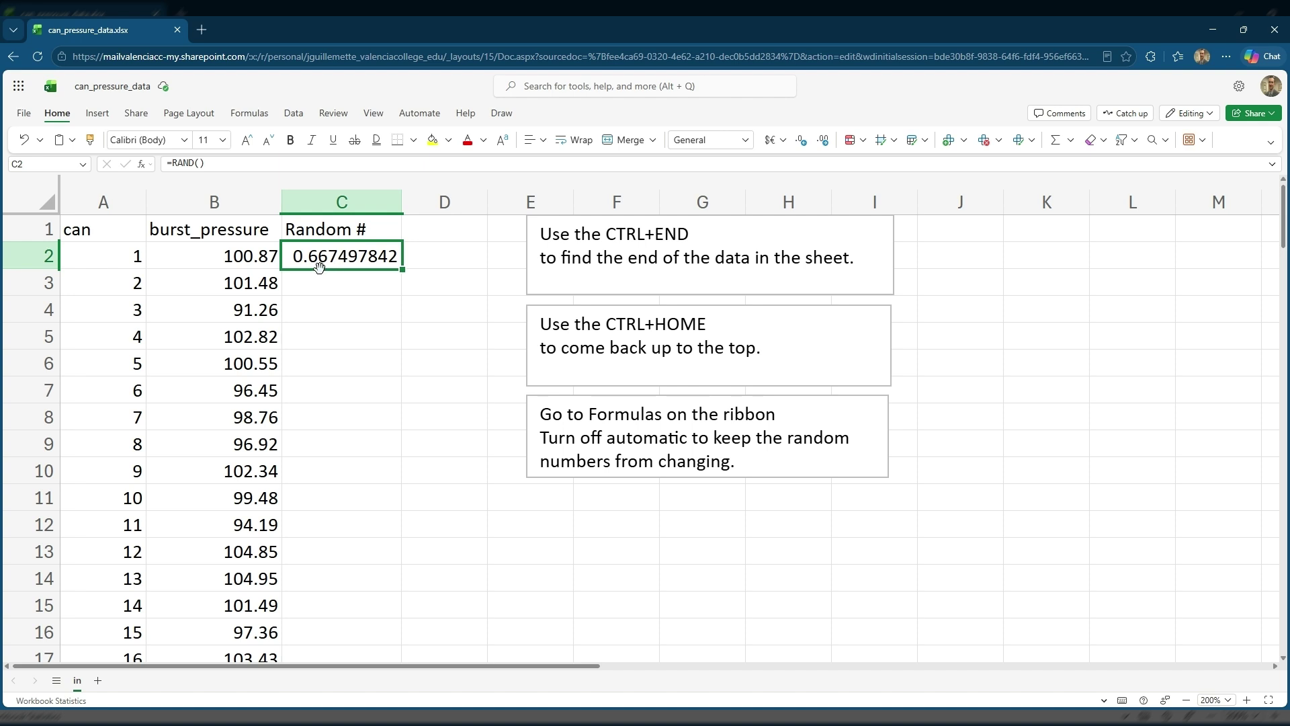
drag(402, 269, 408, 510)
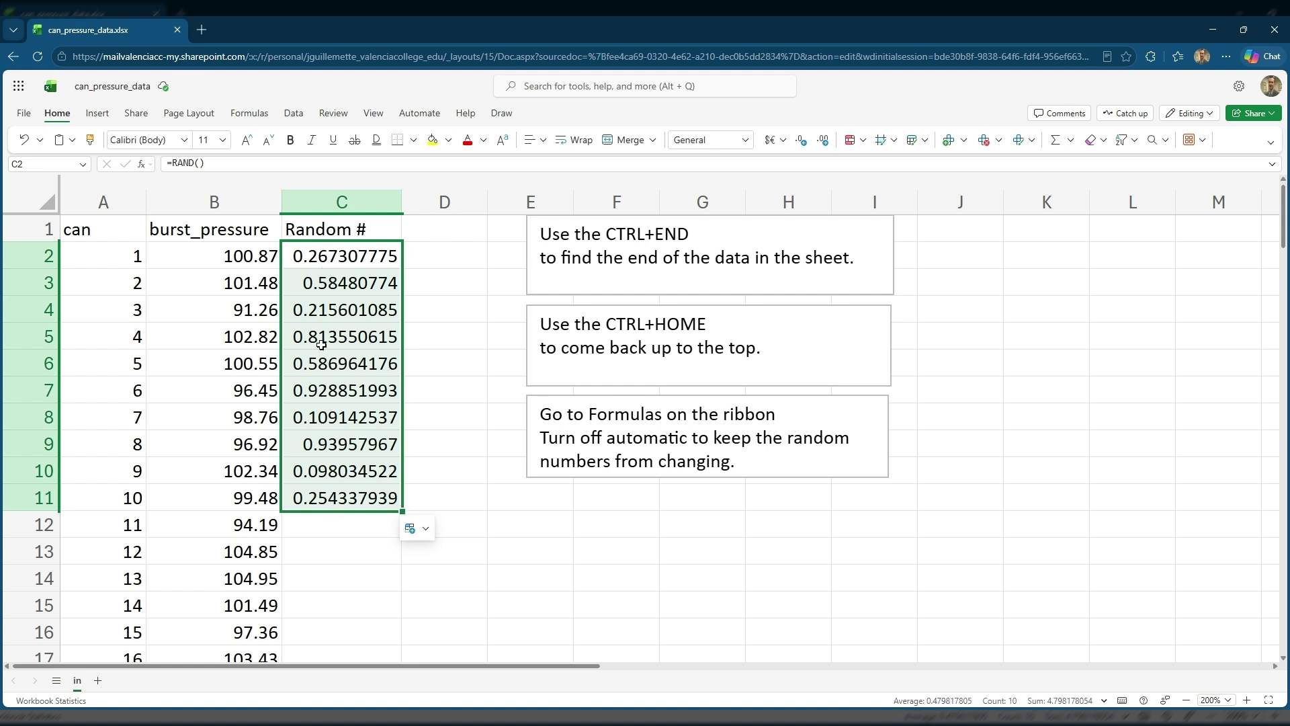
- Delete the RAND formulas from cells C2 to C11
click(334, 485)
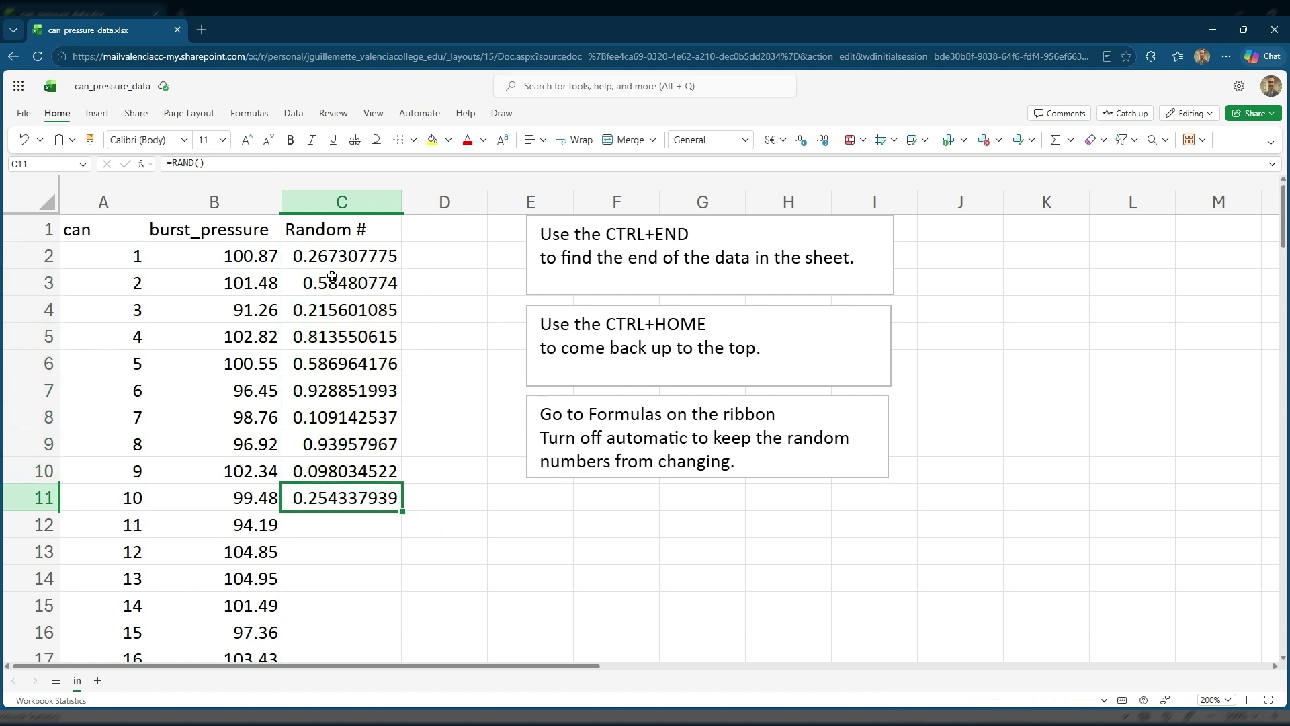
drag(334, 254, 332, 486)
key(Delete)
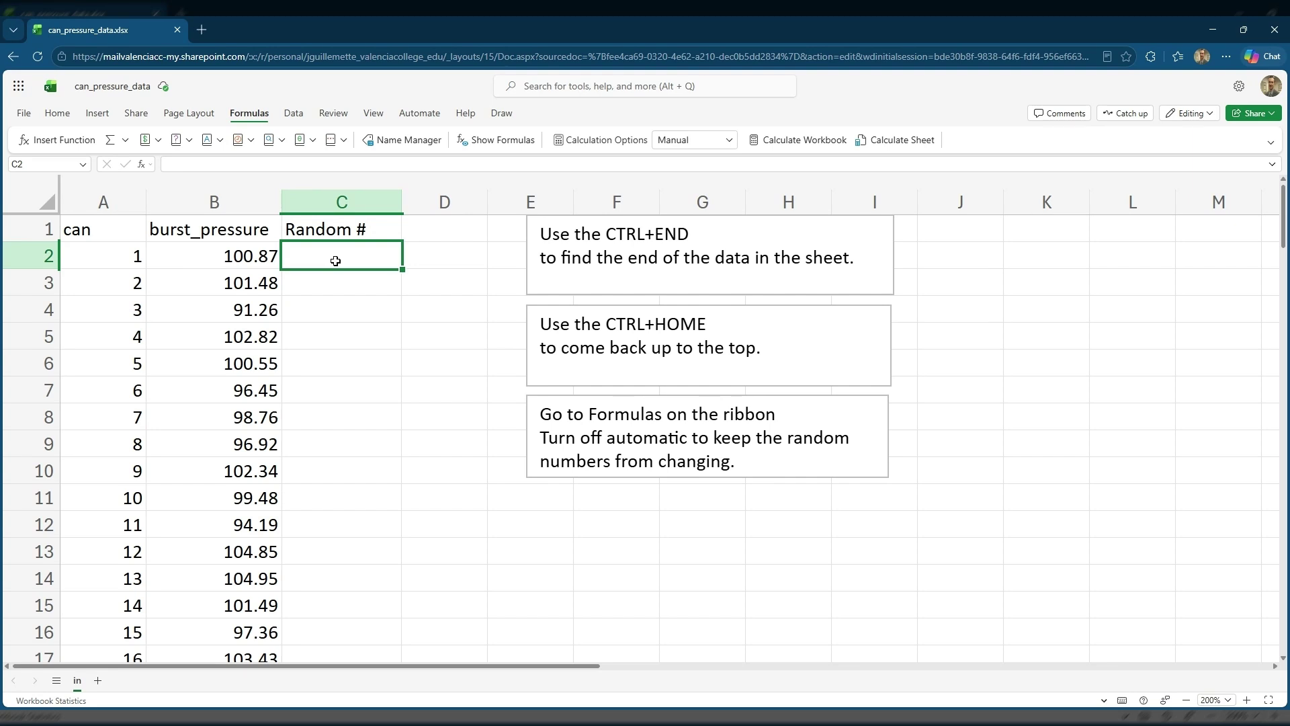
- Enter =RANDBETWEEN(1,10000) in C2 and fill the formula down through C7
text(=rand)
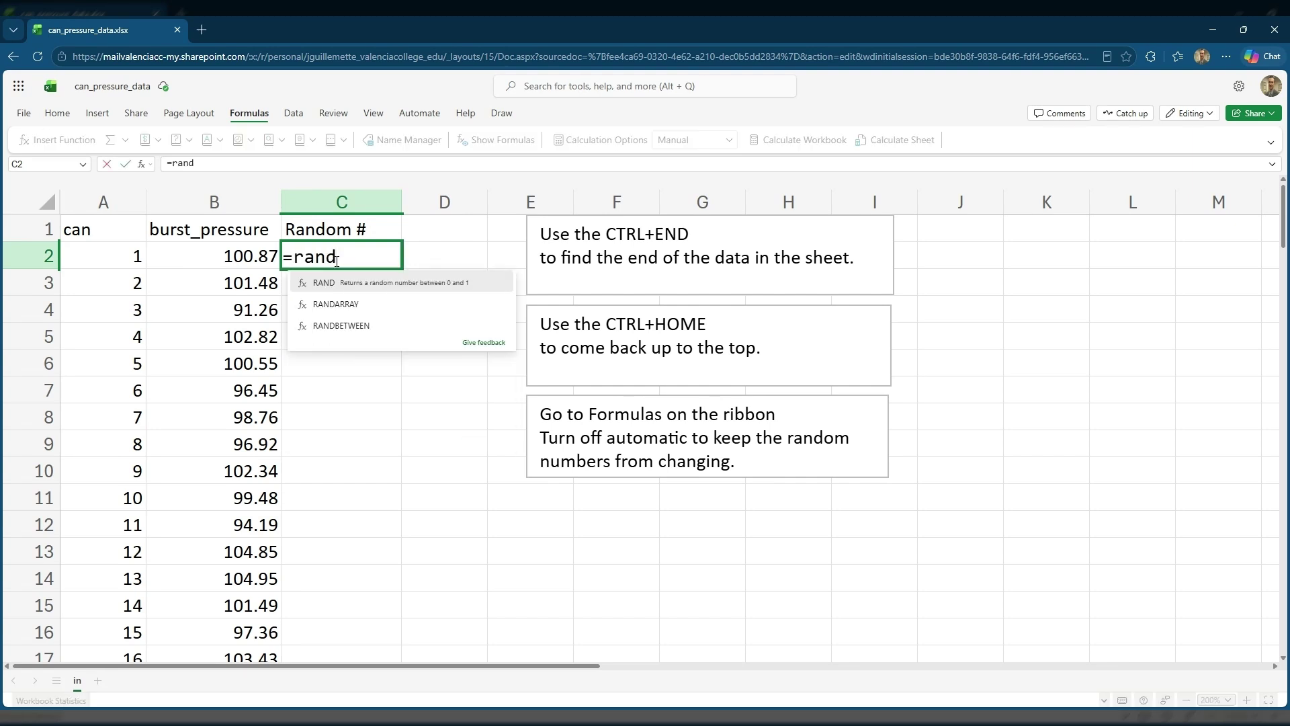
key(Down)
key(Down)
key(Tab)
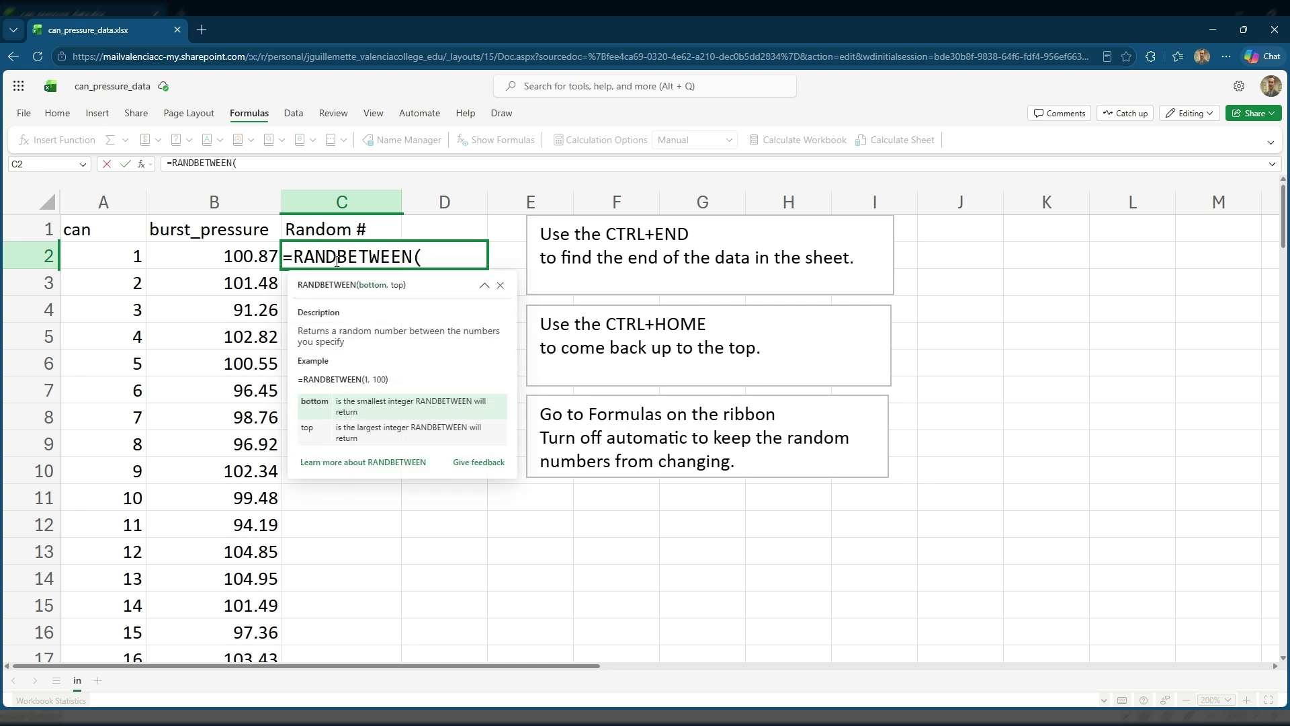
text(1,)
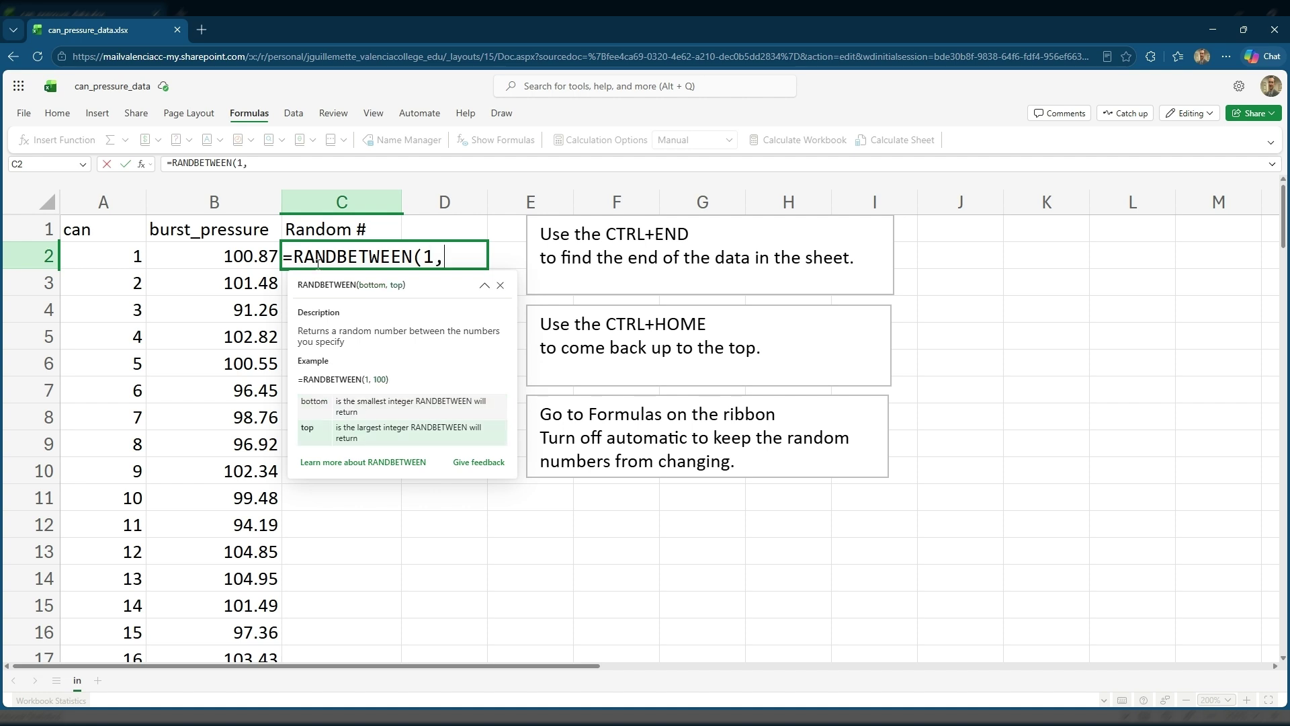
text(1000)
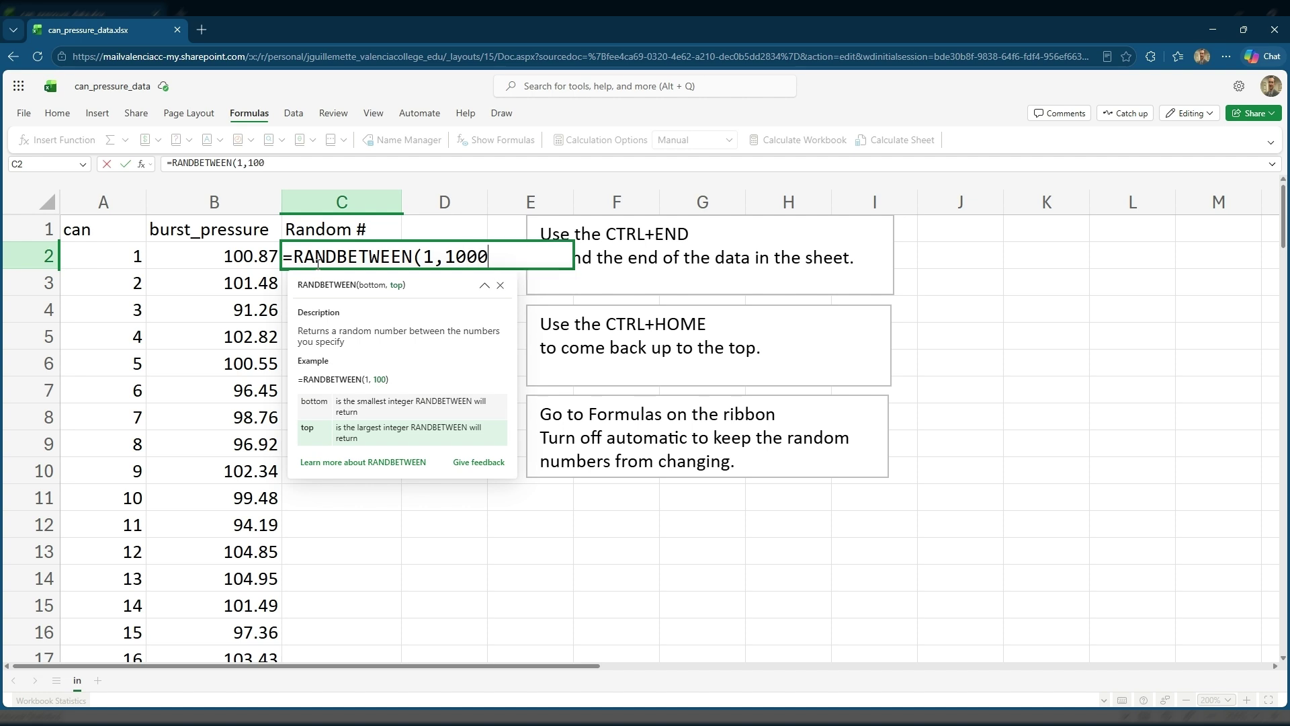
text(0))
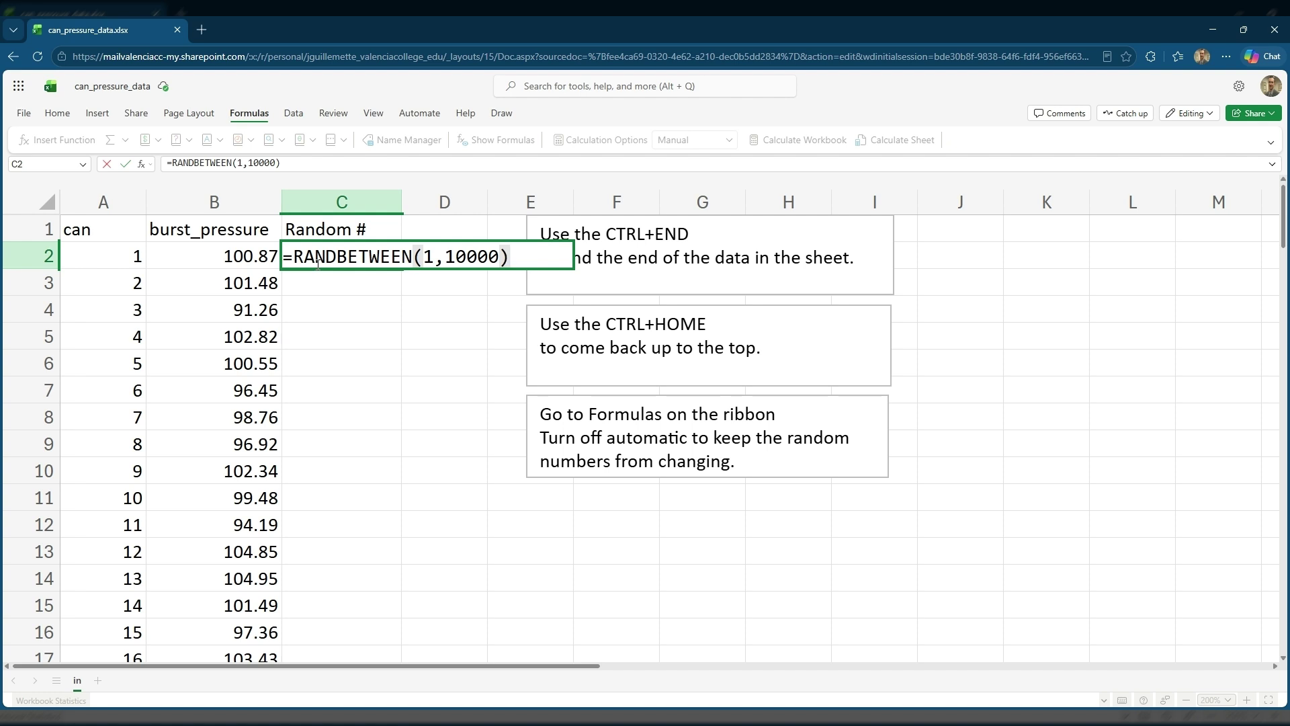
key(Return)
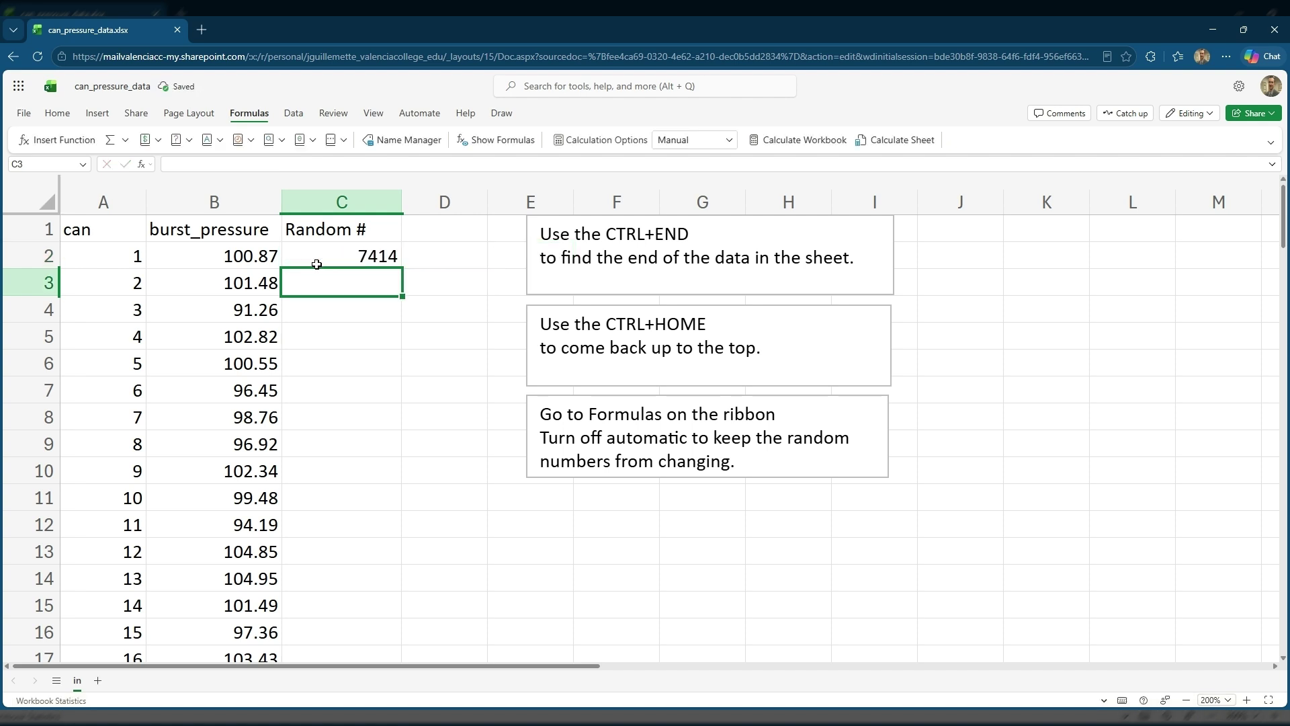
click(310, 256)
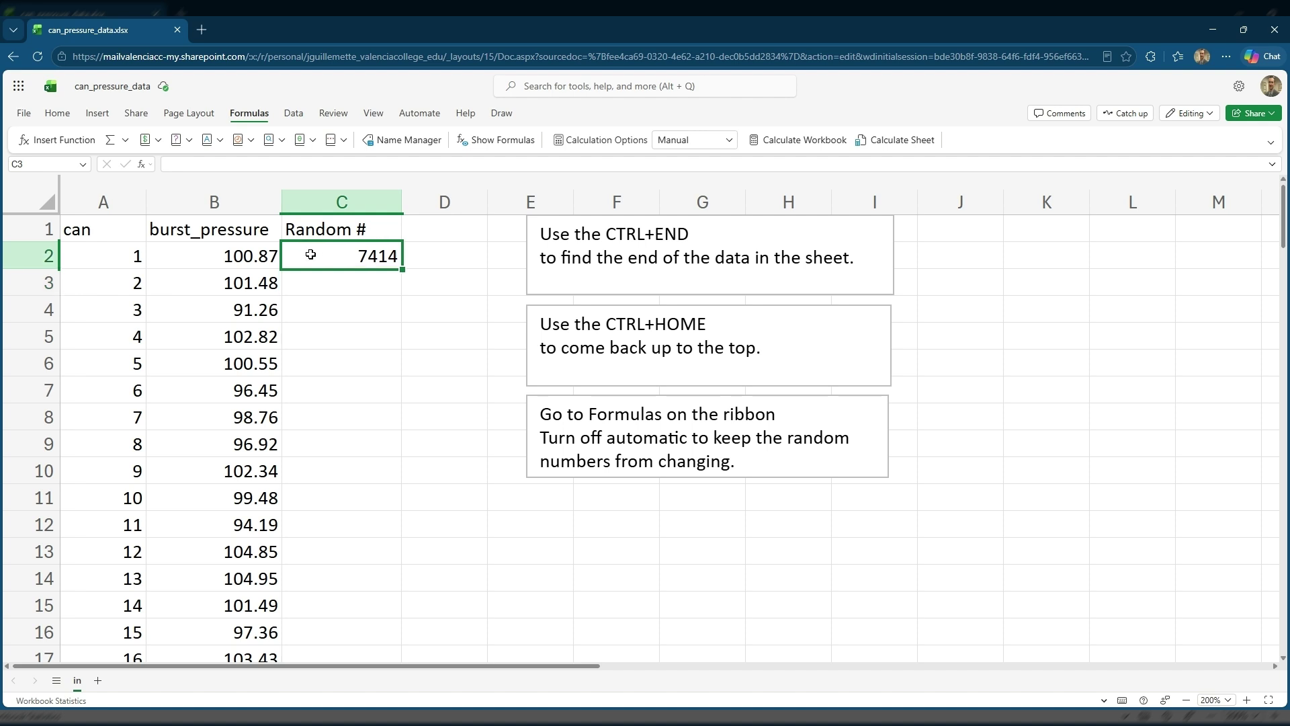
drag(400, 268, 401, 399)
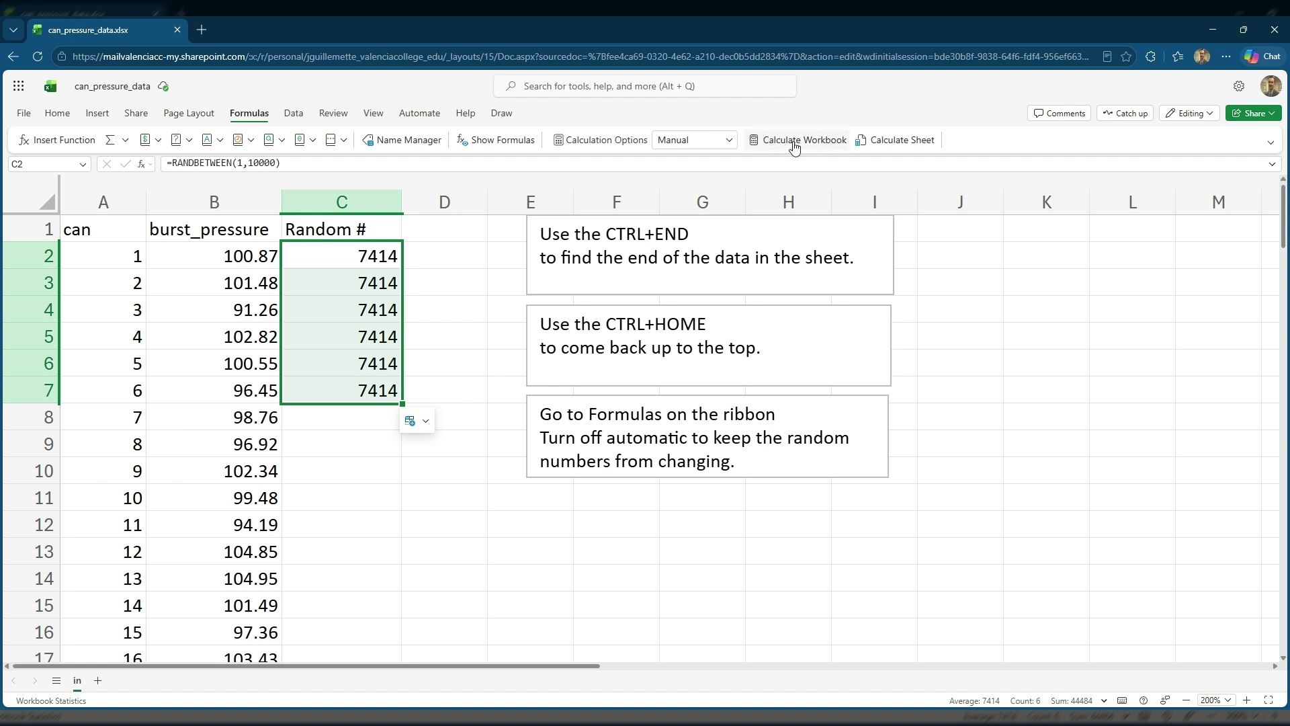
- Copy the formula in C7 down column C through row 10001 and recalculate the whole workbook
click(311, 390)
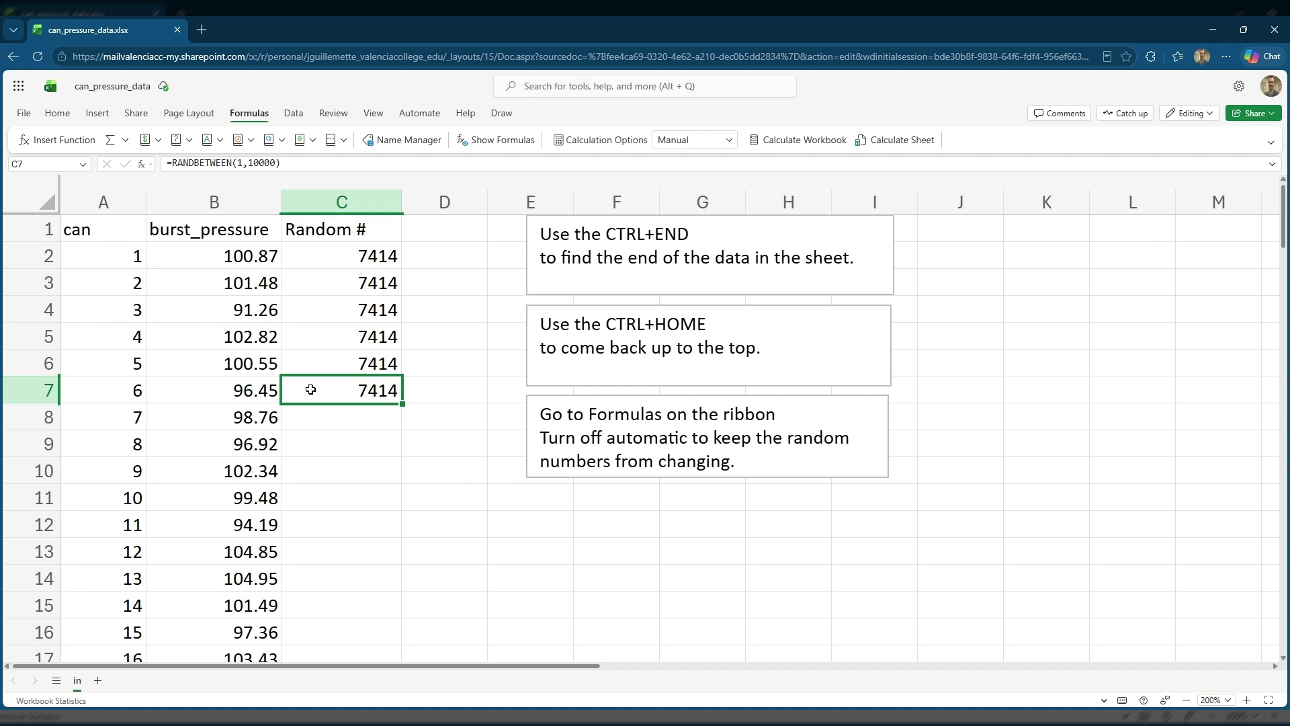
key(ctrl+c)
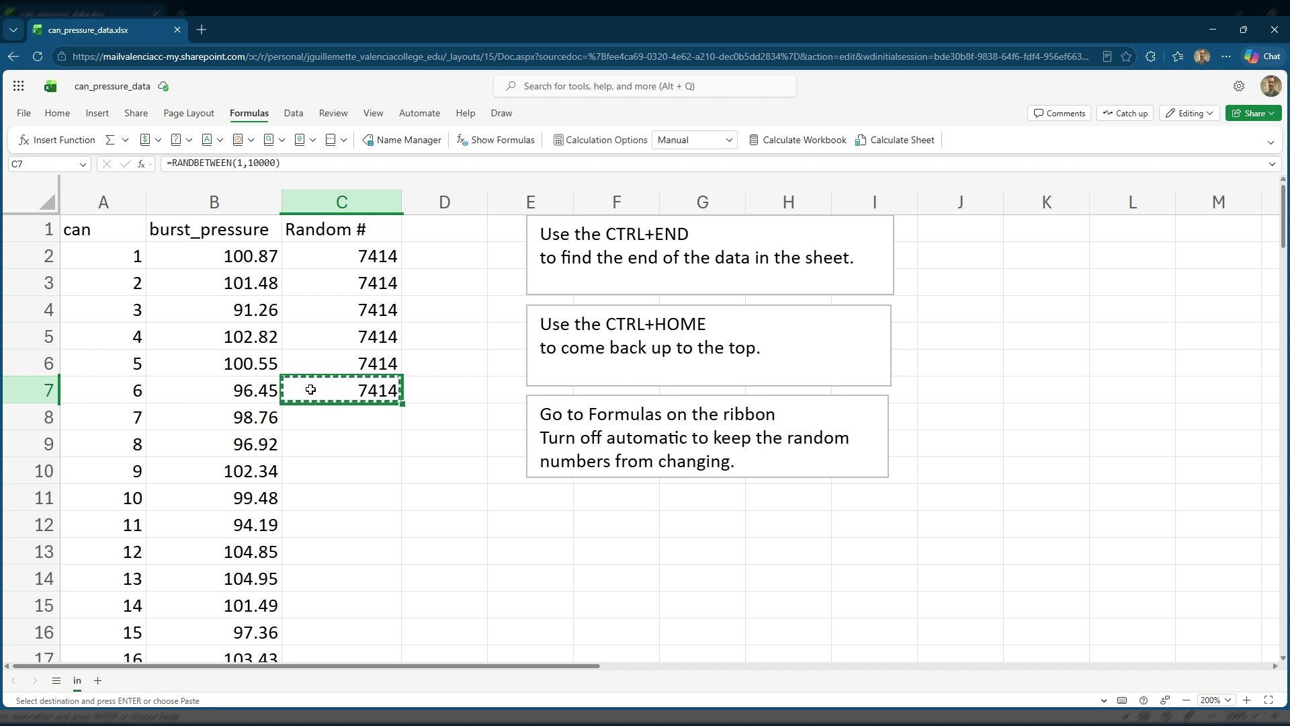
key(ctrl+shift+End)
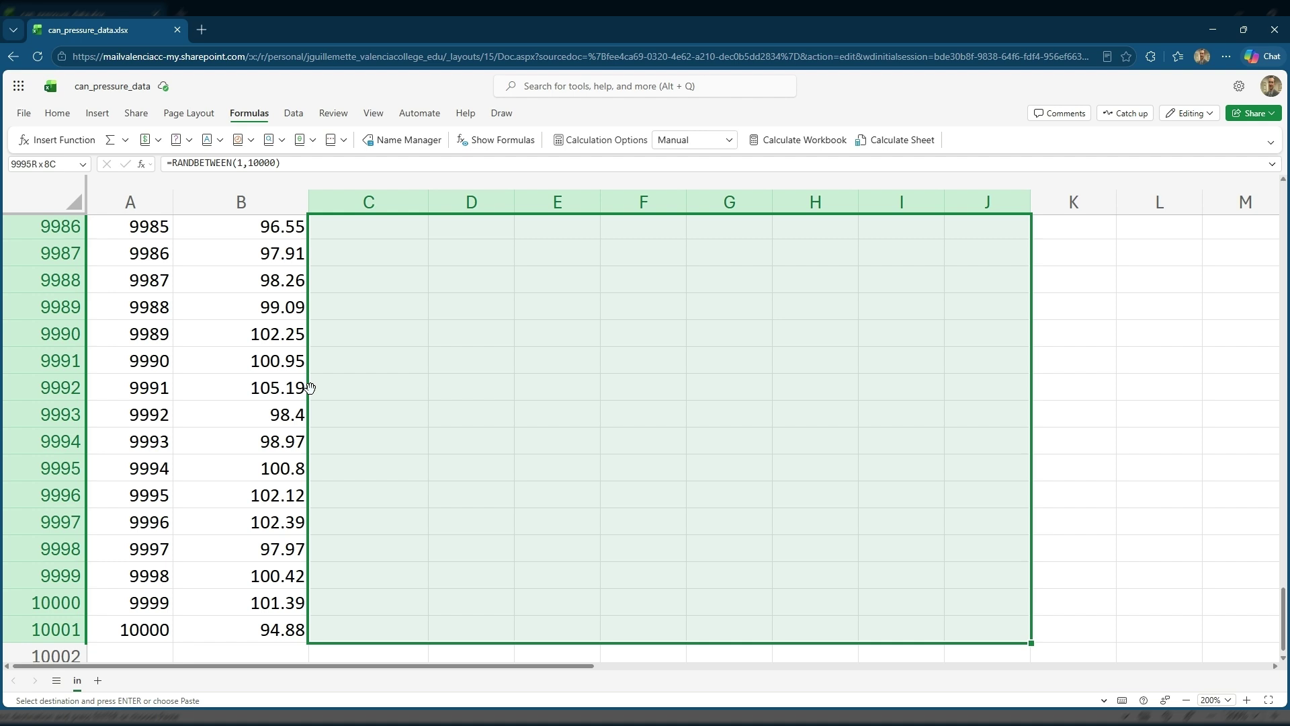
key(shift+Left)
key(shift+Left)
key(shift+Left)
key(shift+Left)
key(shift+Left)
key(shift+Left)
key(shift+Left)
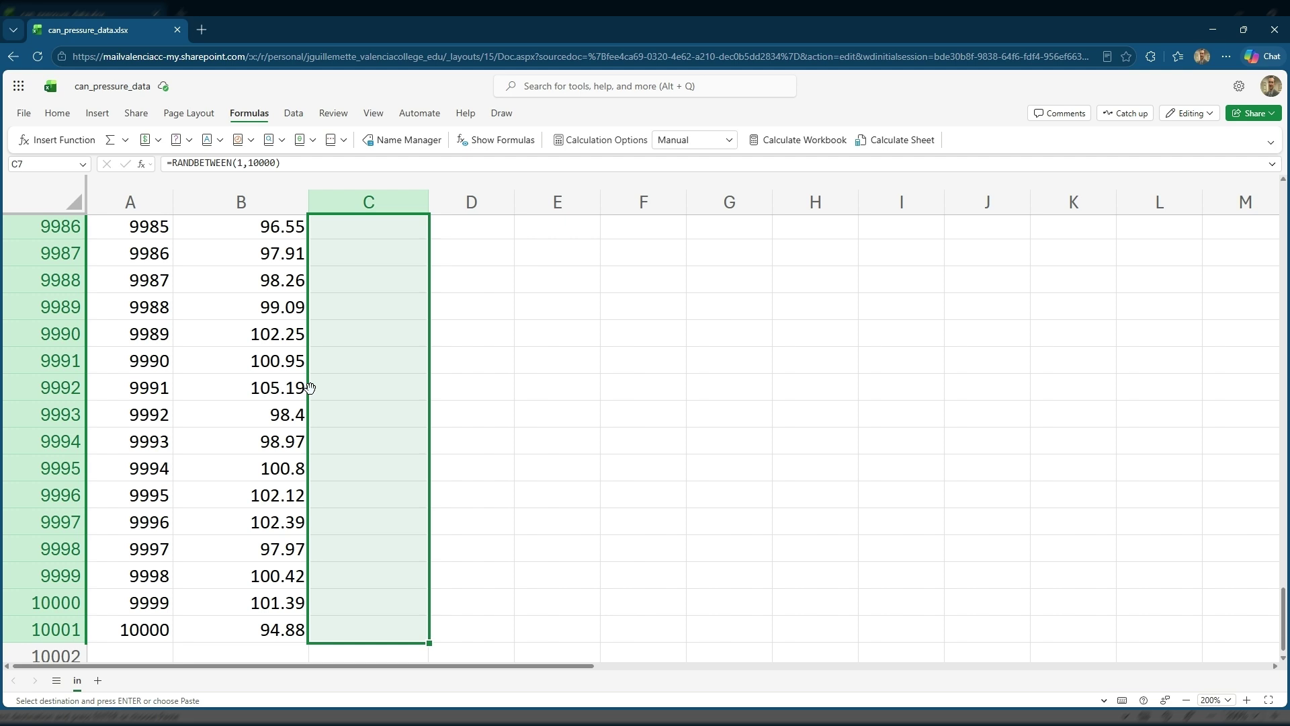
key(Return)
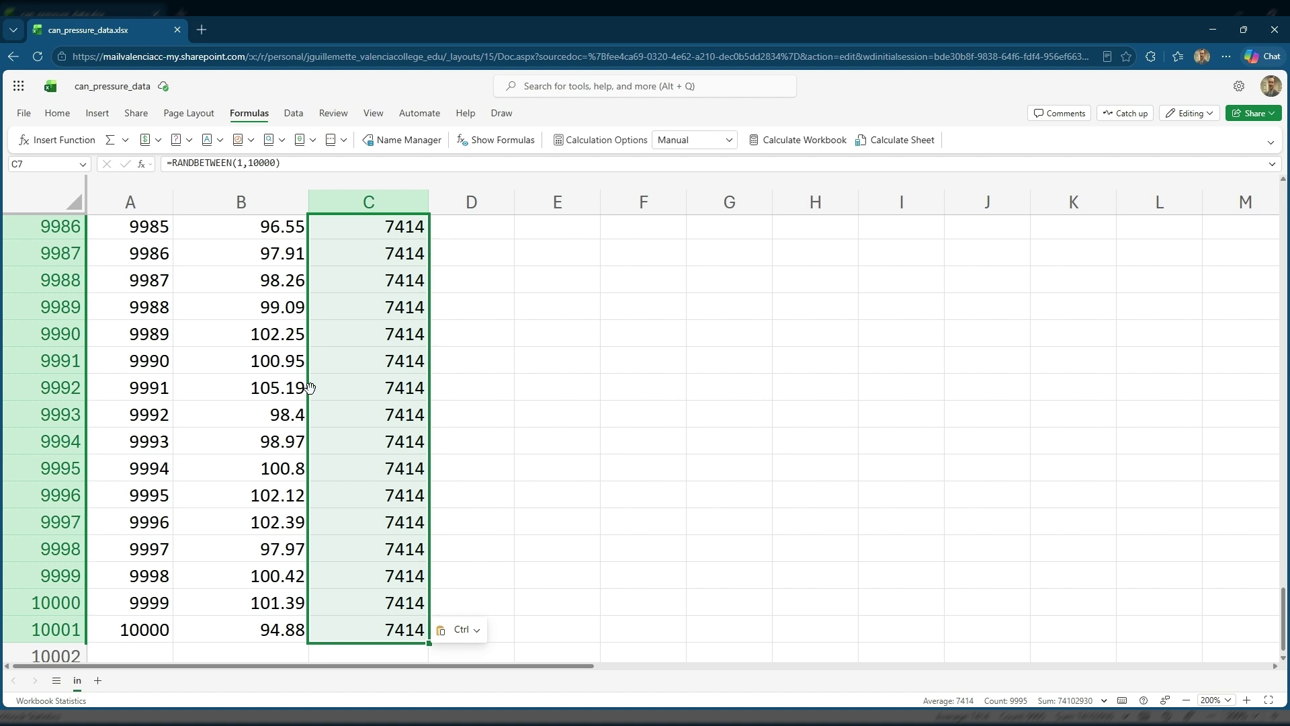
key(ctrl+Home)
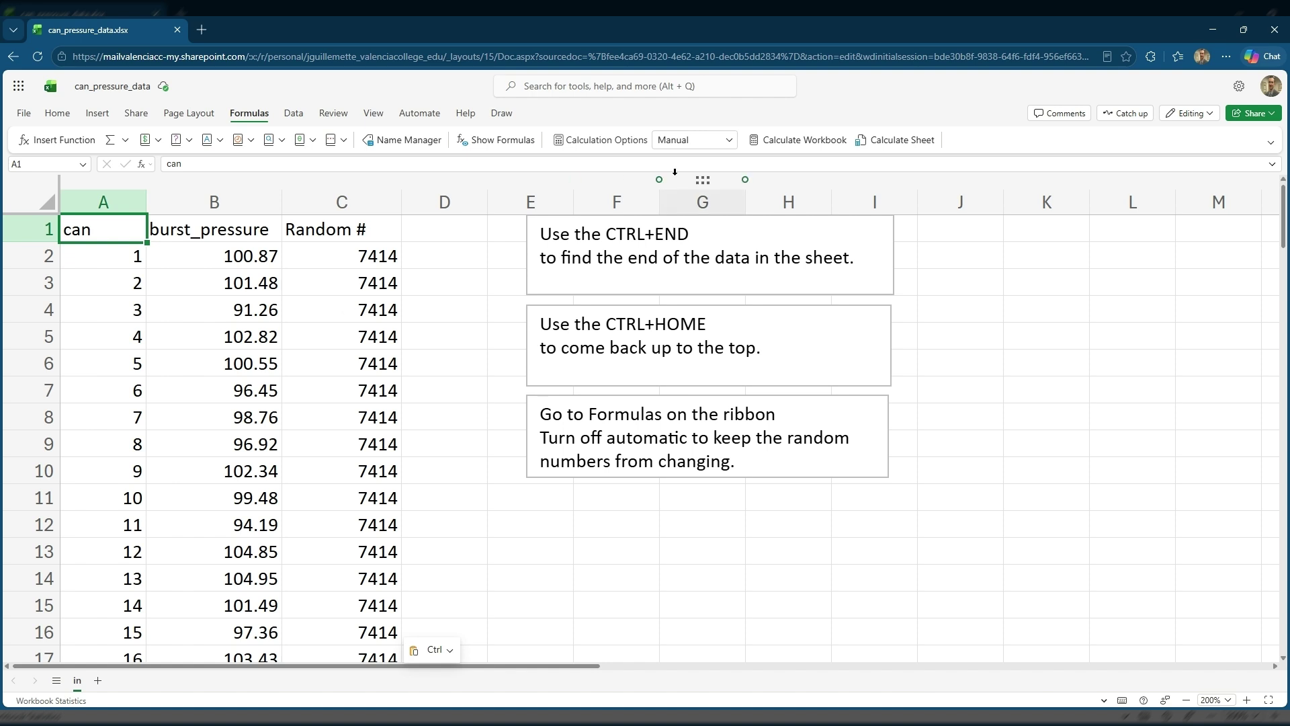
click(804, 140)
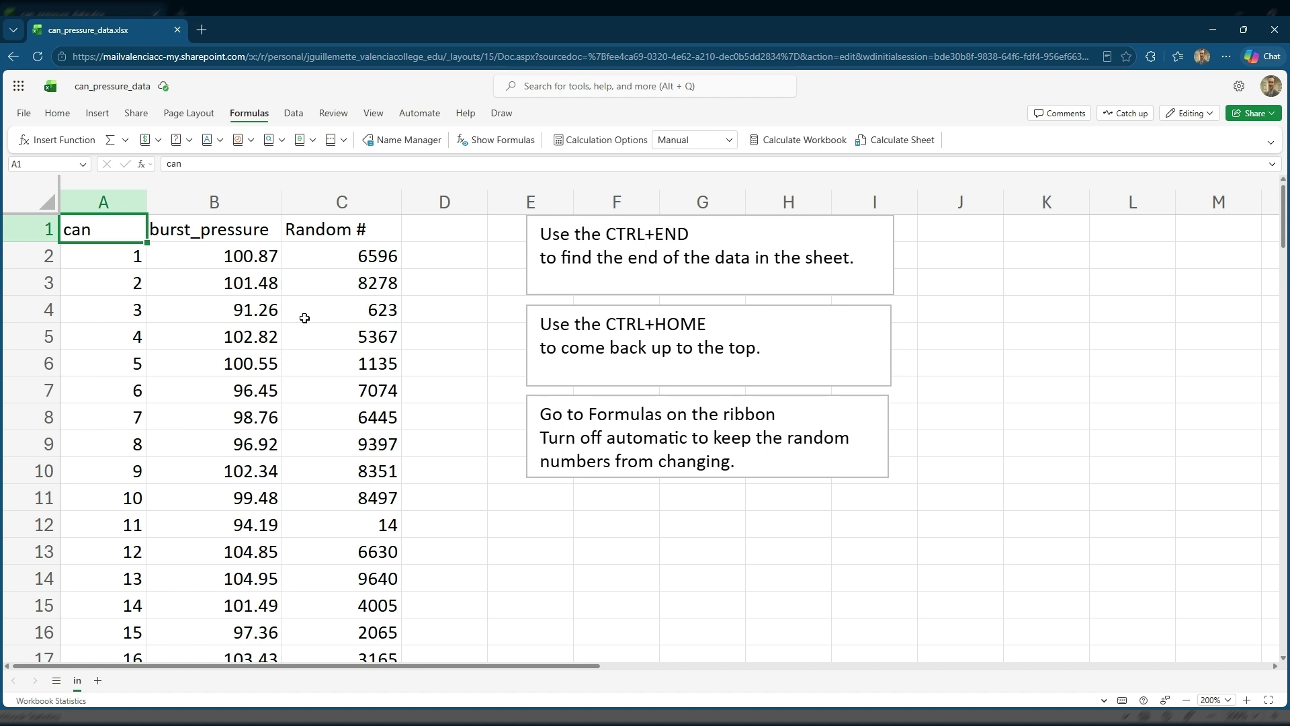
- Custom sort columns A to C by Random # on cell values in ascending order, treating the first row as headers
drag(90, 258, 89, 522)
click(77, 233)
click(112, 199)
drag(112, 199, 337, 200)
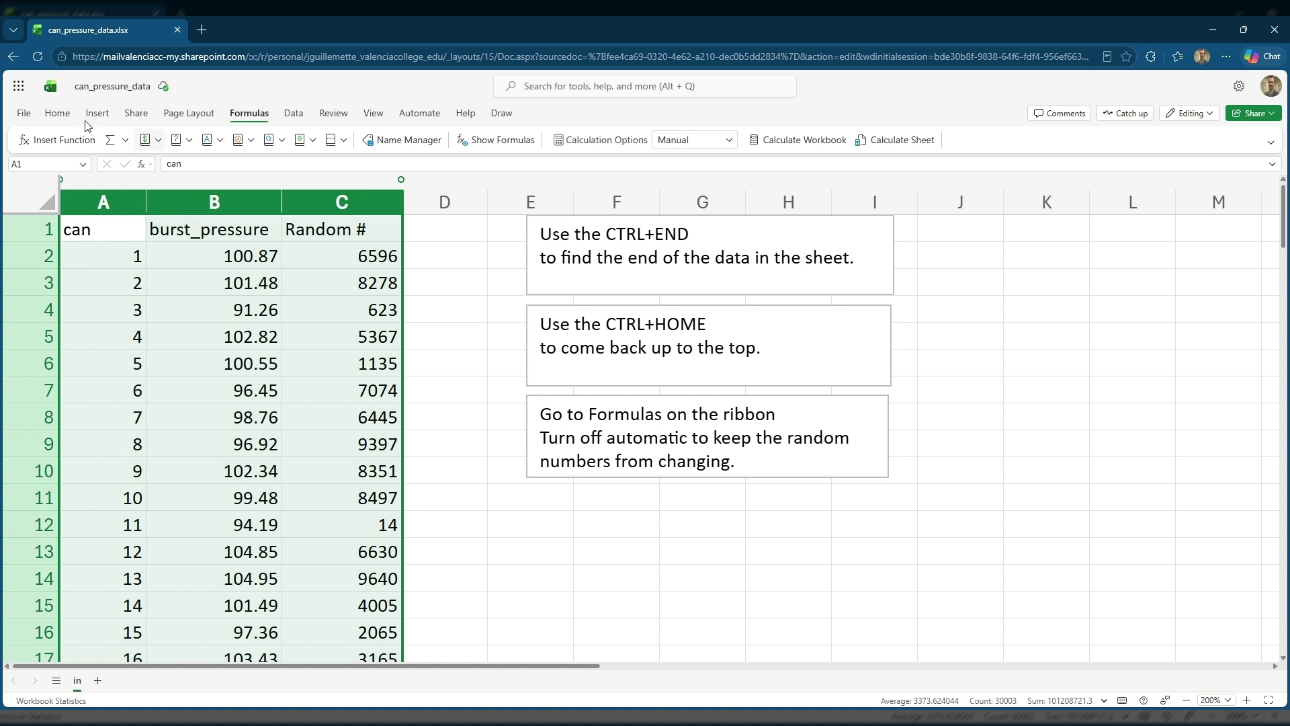
click(57, 113)
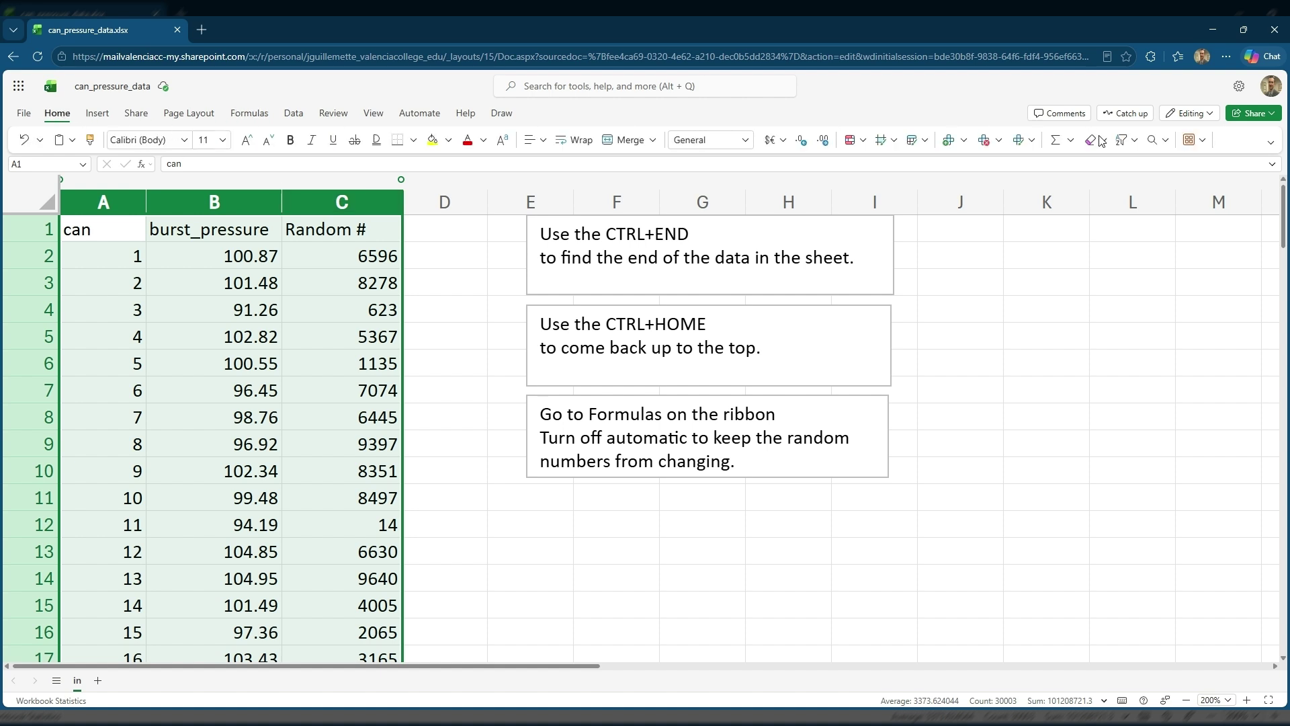
click(1127, 141)
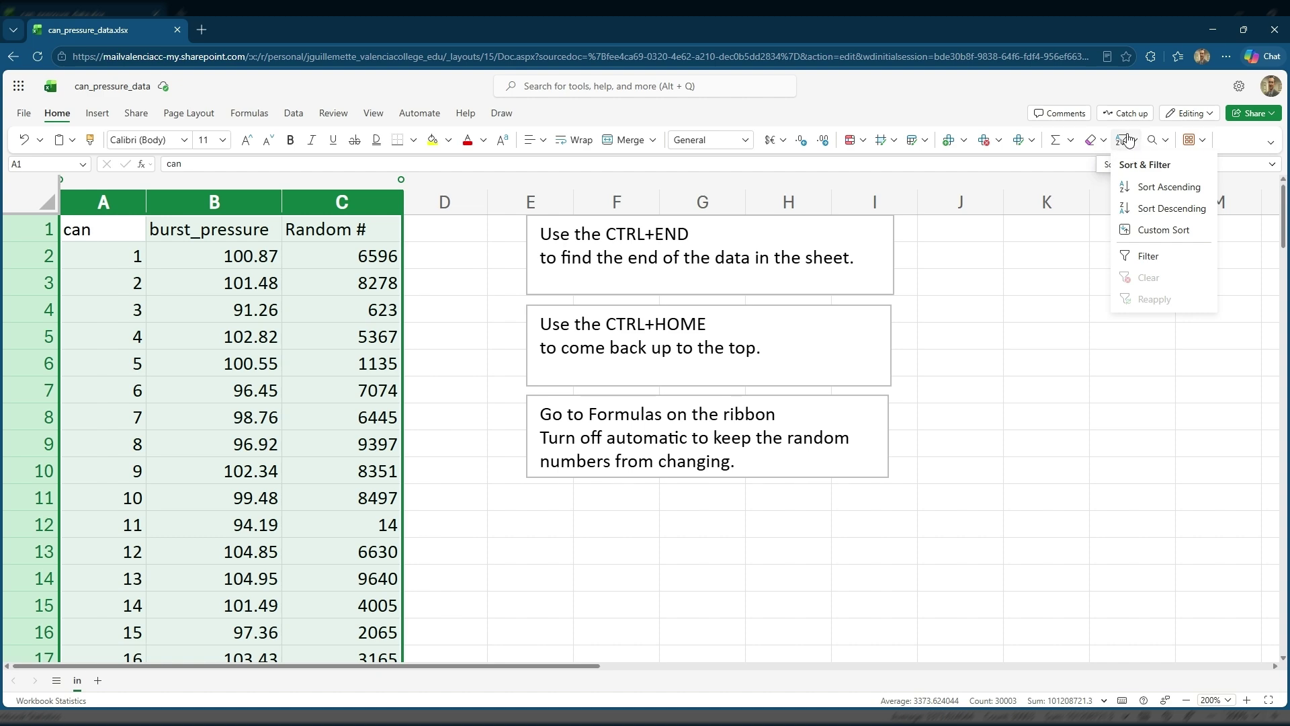
click(1163, 230)
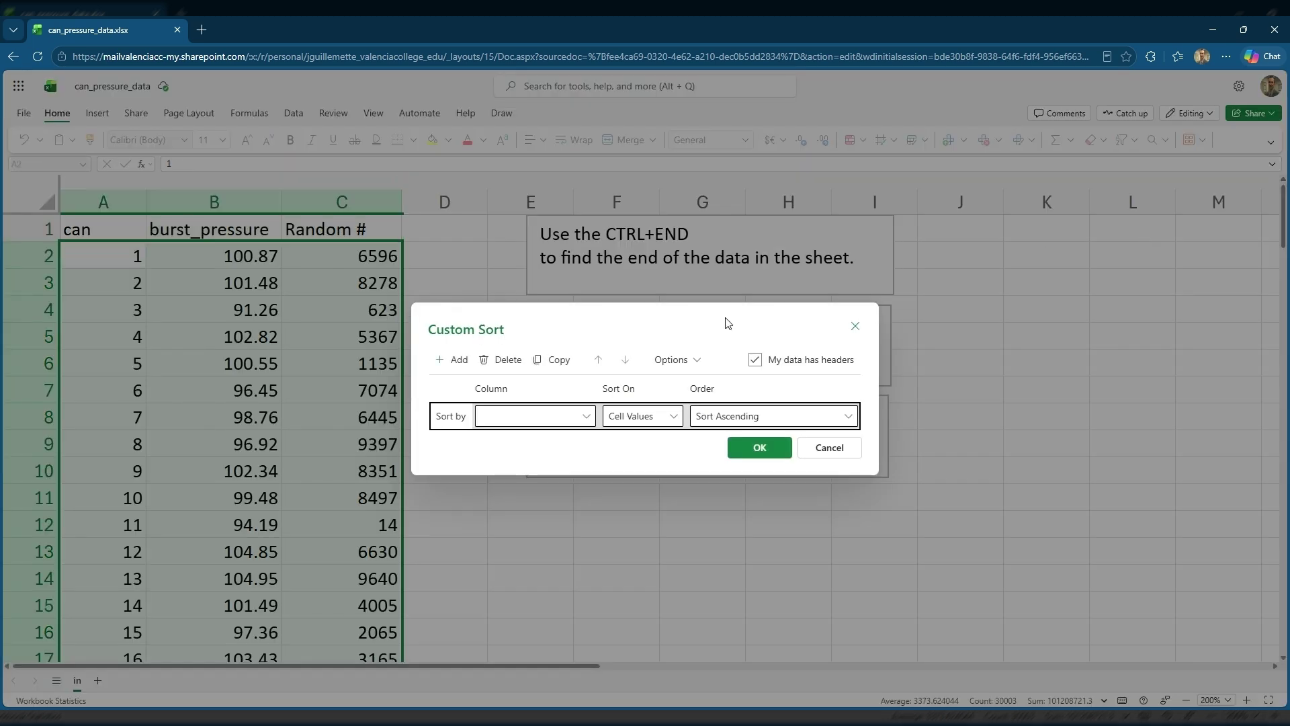
click(569, 421)
click(502, 482)
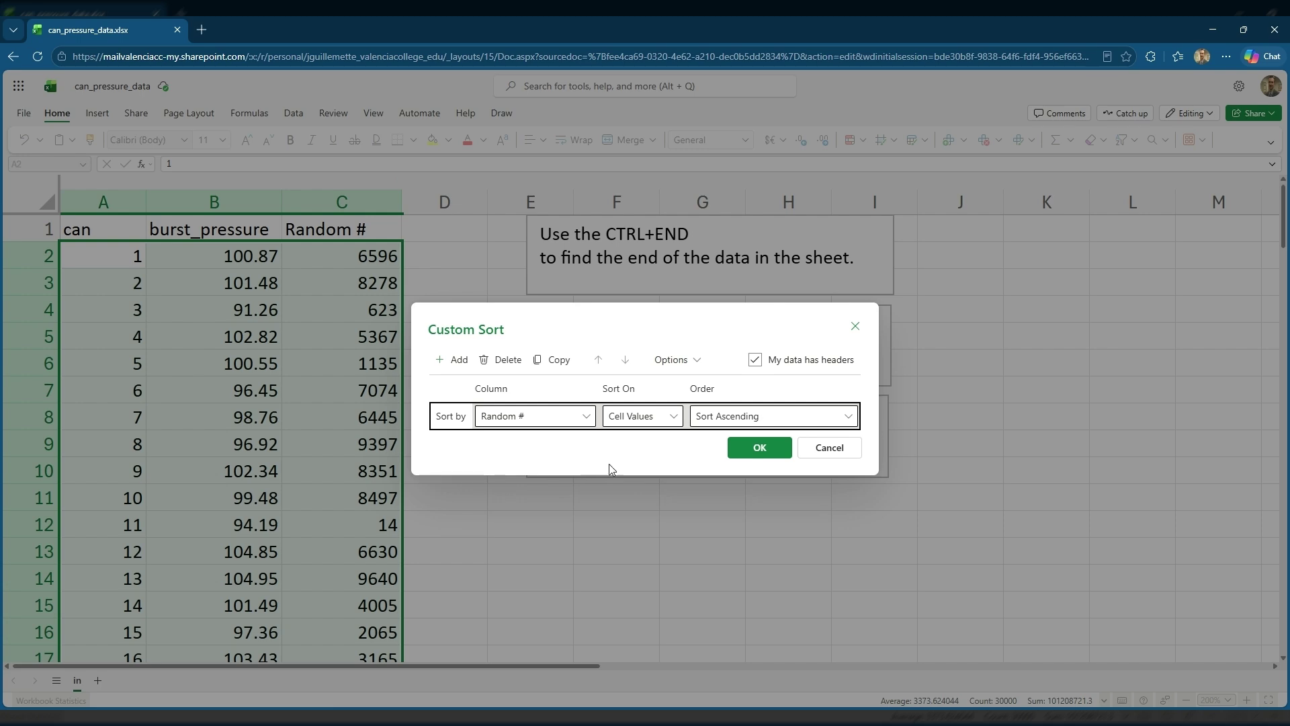
click(760, 449)
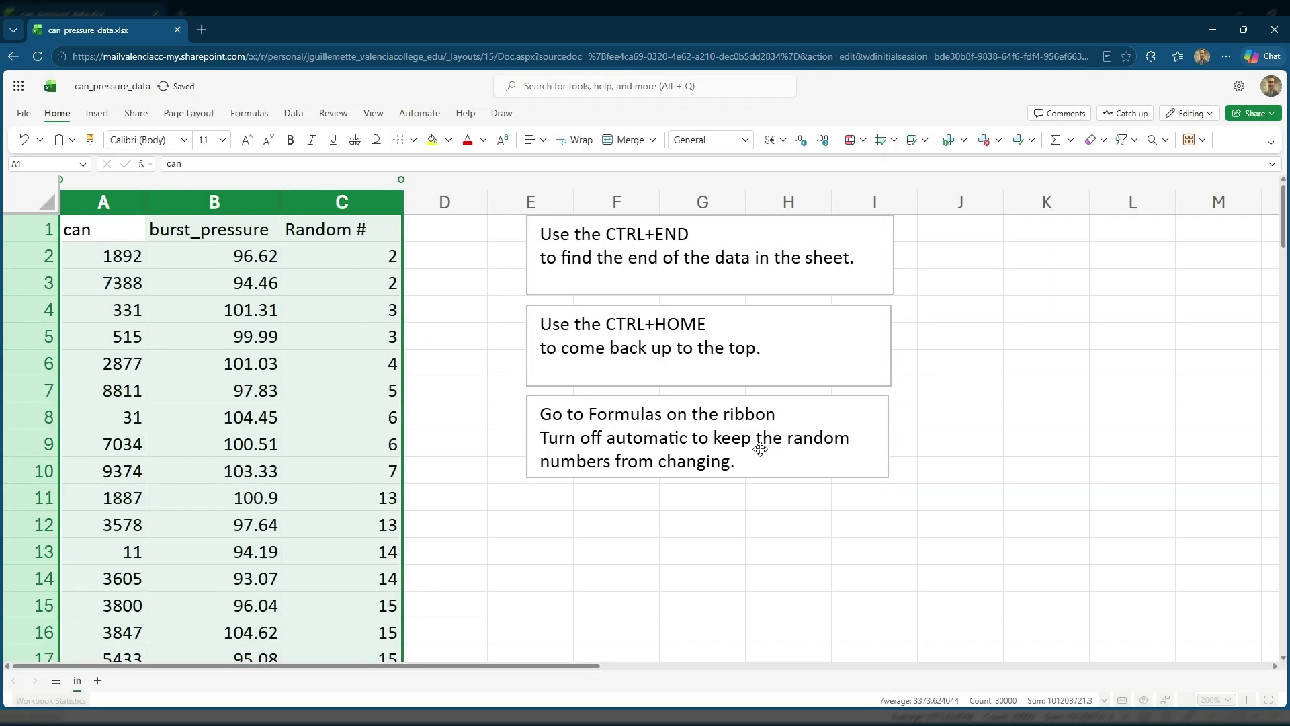
- Examine the sorted sample by selecting C2:C11 and the matching burst pressures in B2:B11, and review the rows below
drag(348, 255, 356, 497)
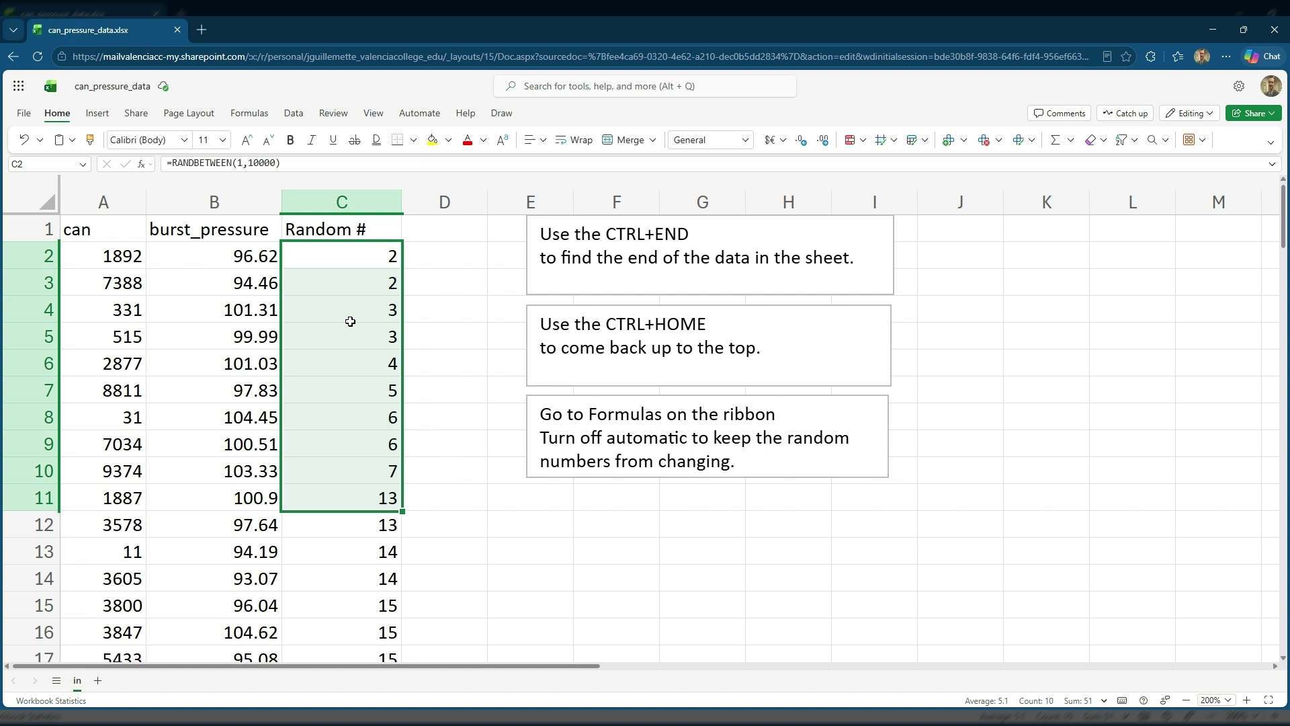
drag(194, 255, 199, 497)
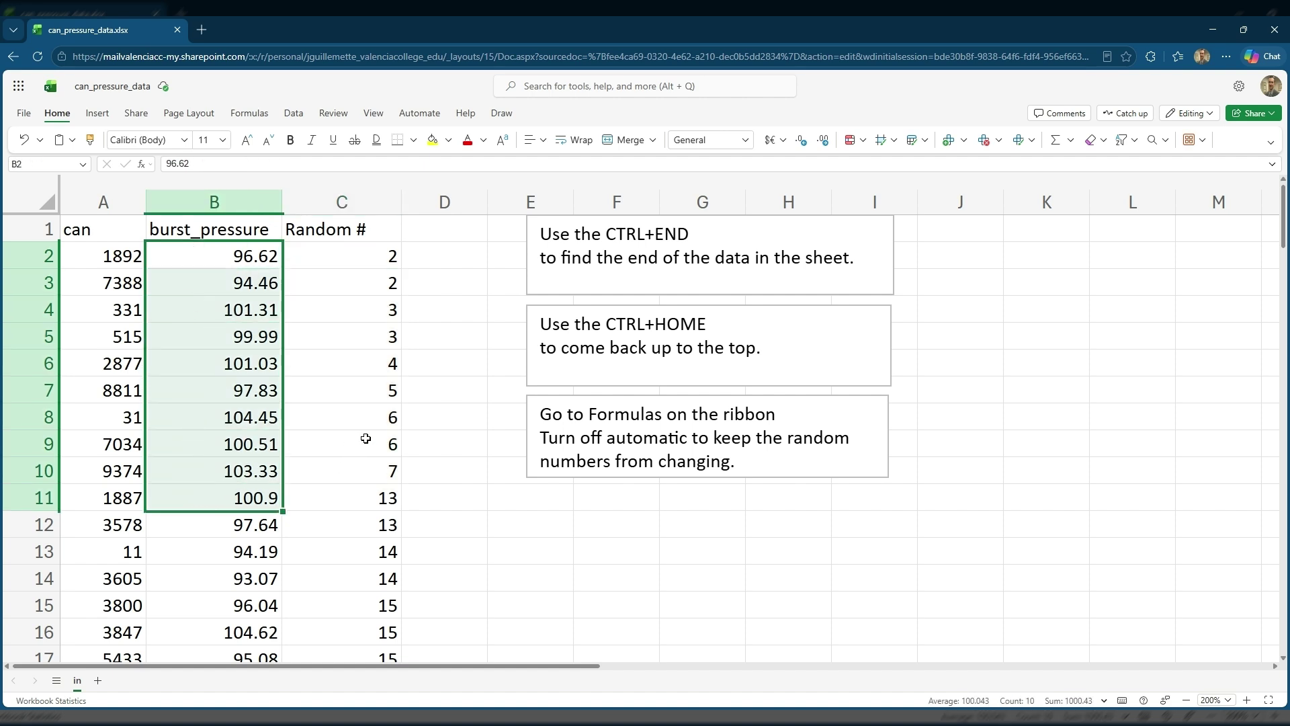
scroll(366, 441, down, 3)
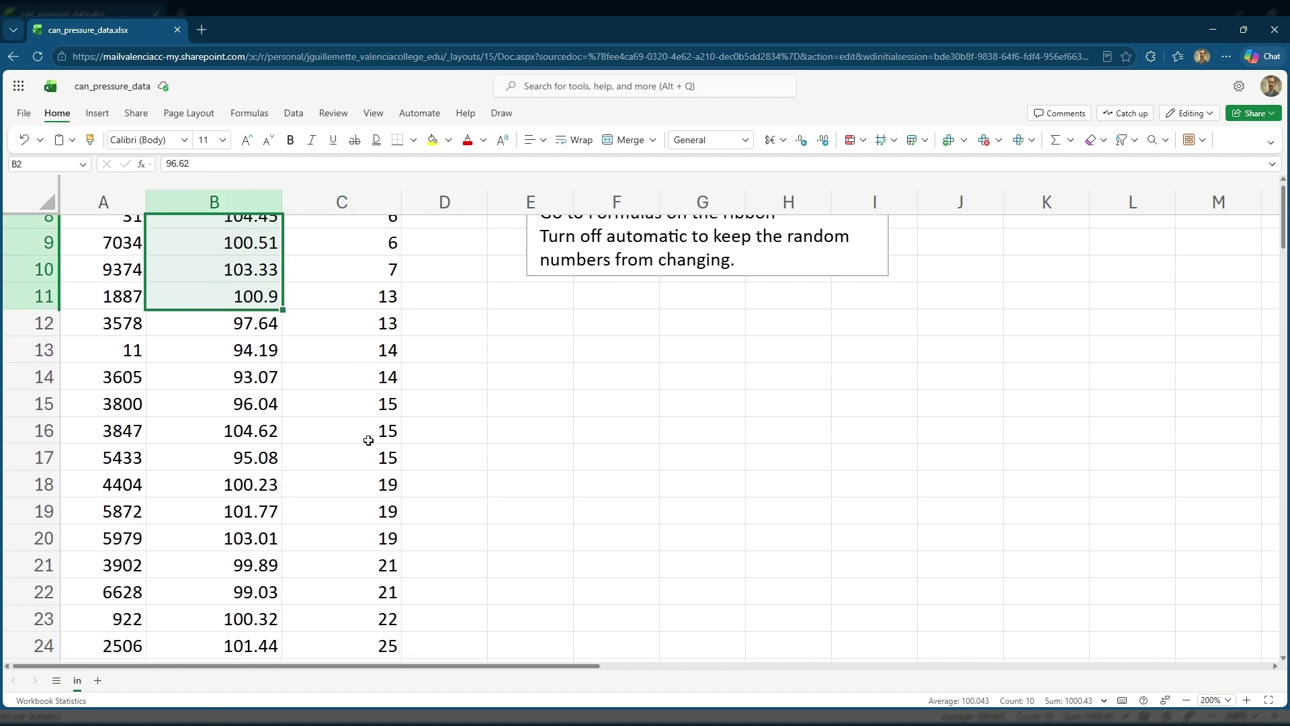
scroll(340, 512, down, 5)
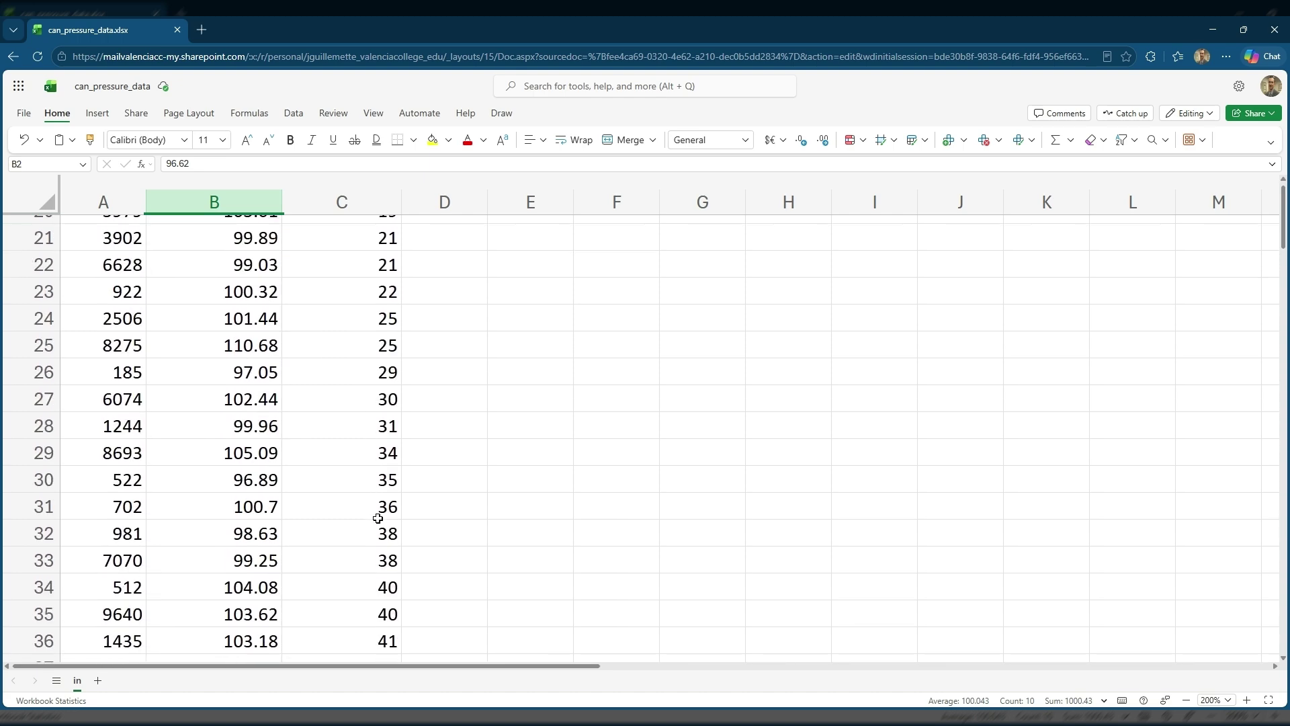
scroll(378, 519, up, 8)
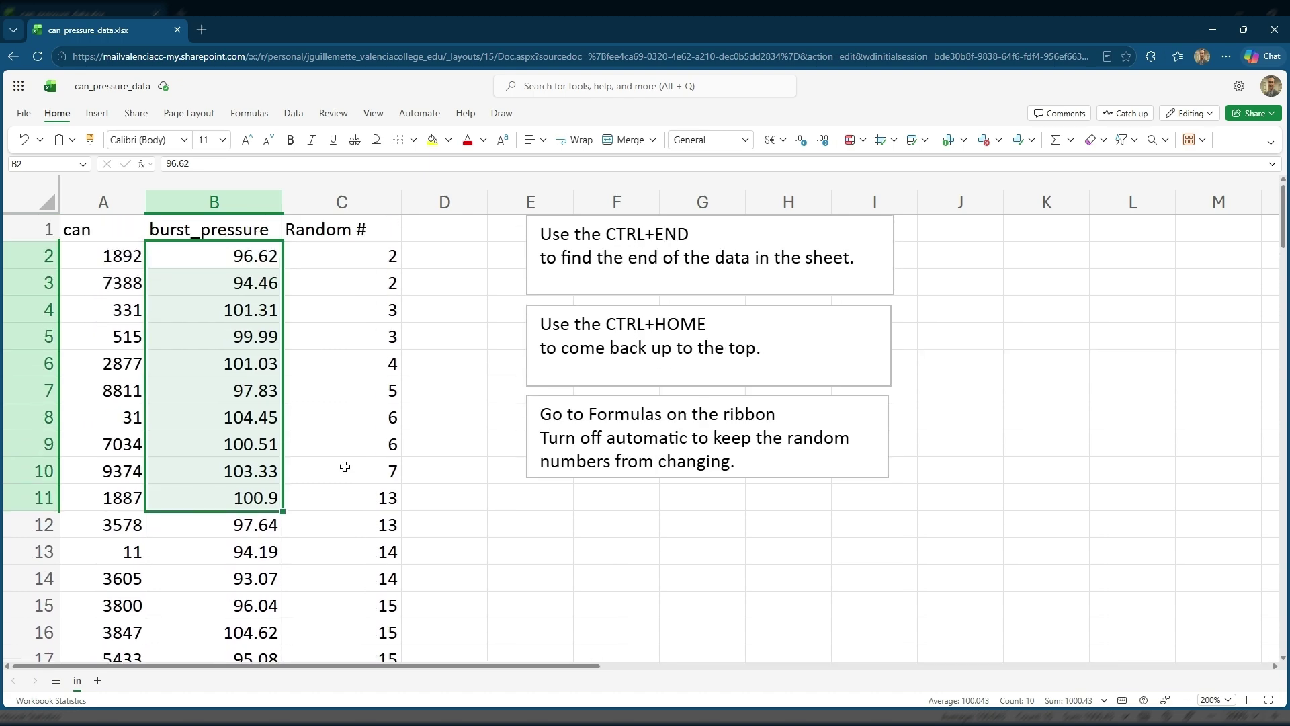